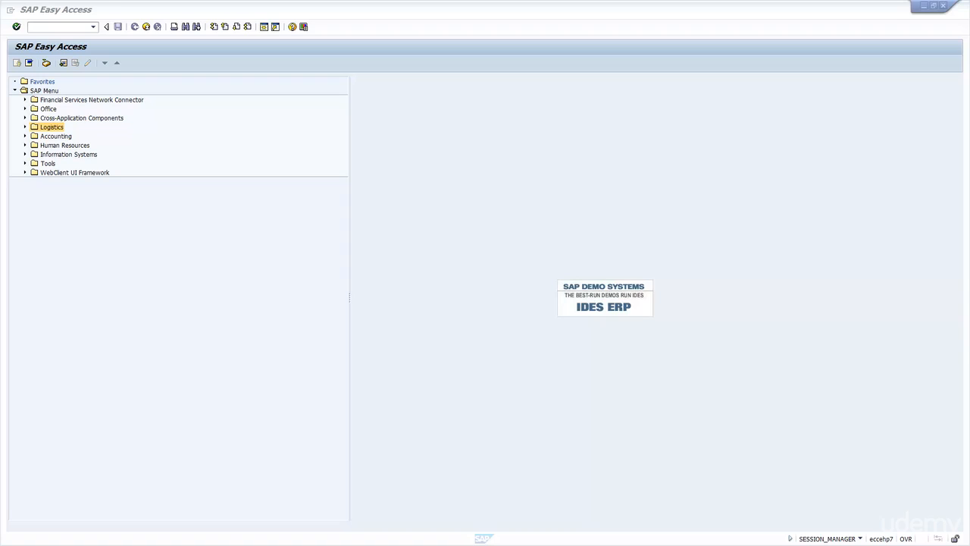
Step: Open VL01N - With Reference to Sales Order from the Logistics Execution folders for creating single outbound deliveries
click(24, 128)
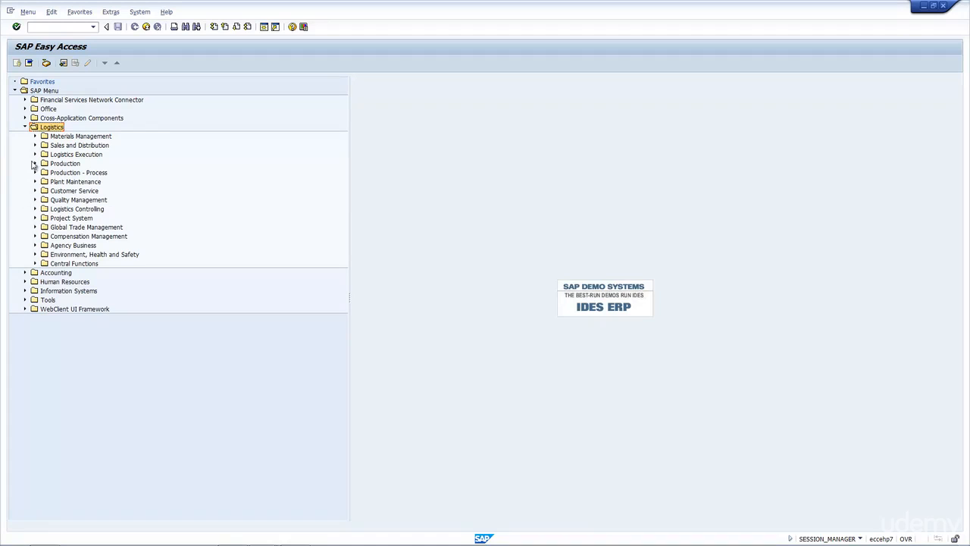
click(64, 156)
click(35, 153)
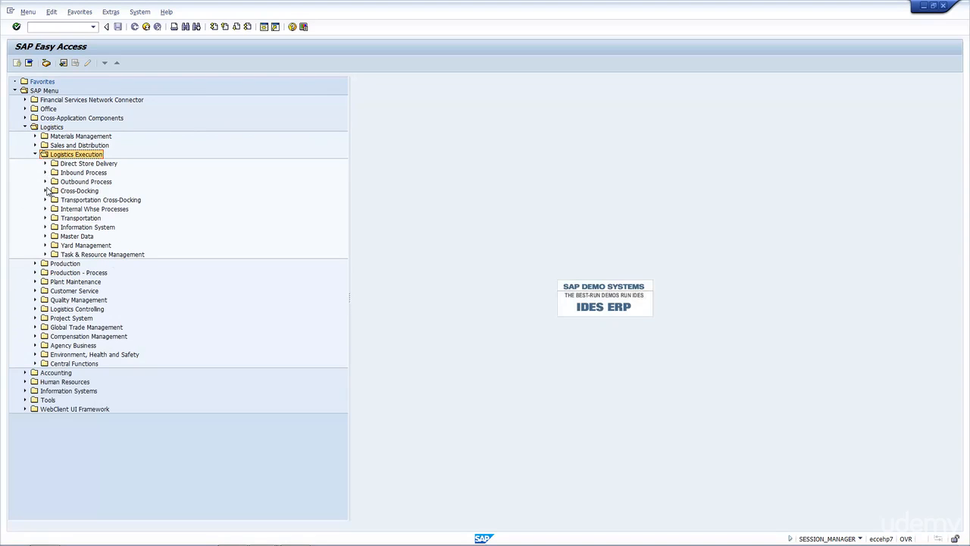
click(45, 182)
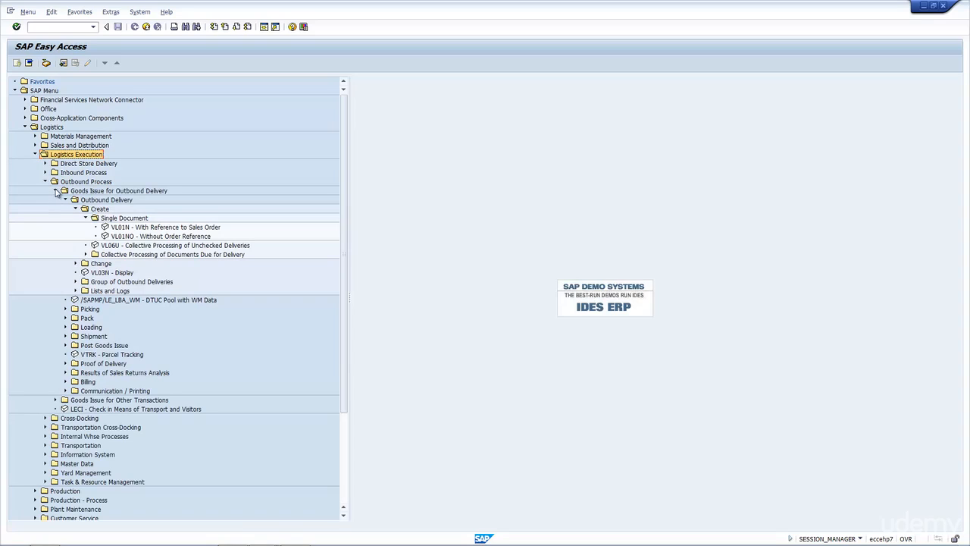
click(83, 182)
click(92, 191)
click(119, 202)
click(103, 210)
click(118, 219)
click(148, 228)
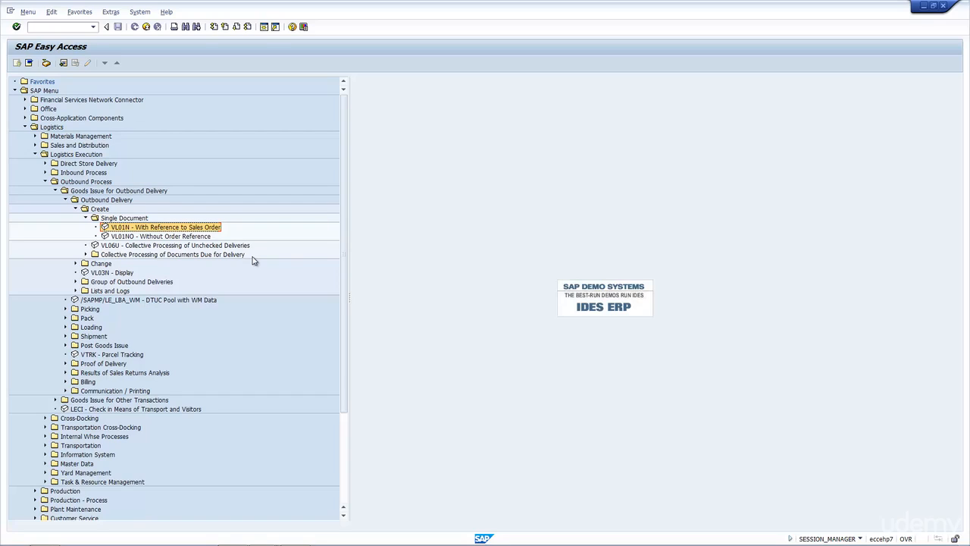
click(190, 238)
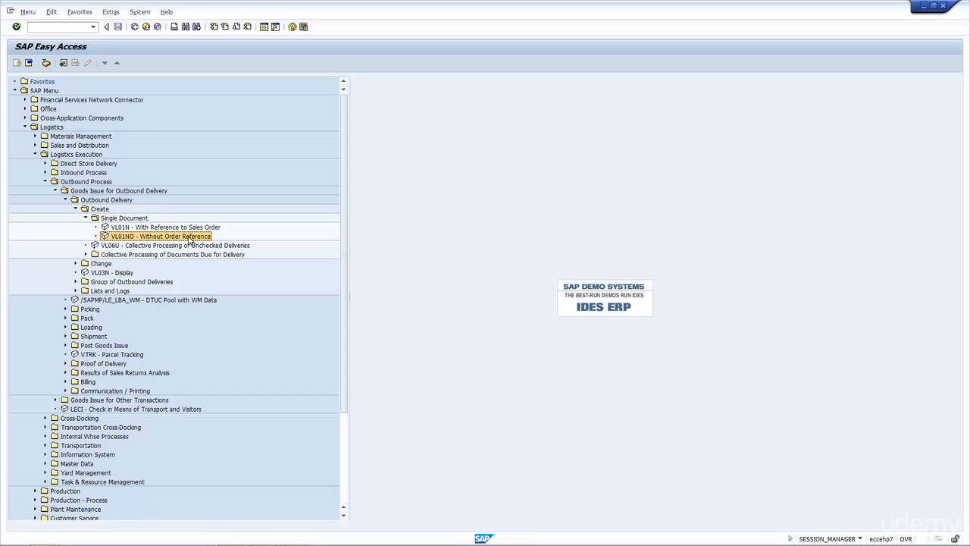
double_click(191, 228)
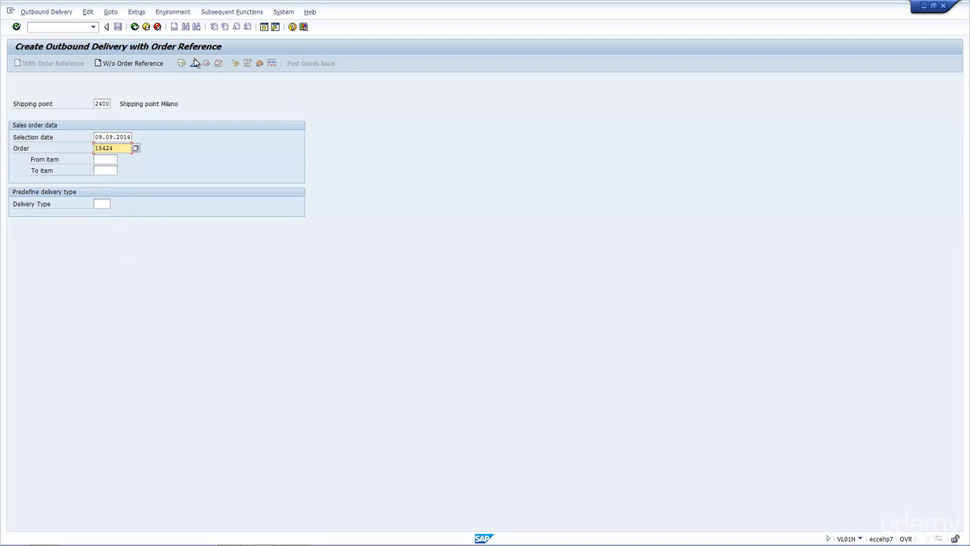
Step: Examine the shipping point, order and selection date entries for the new outbound delivery
double_click(100, 103)
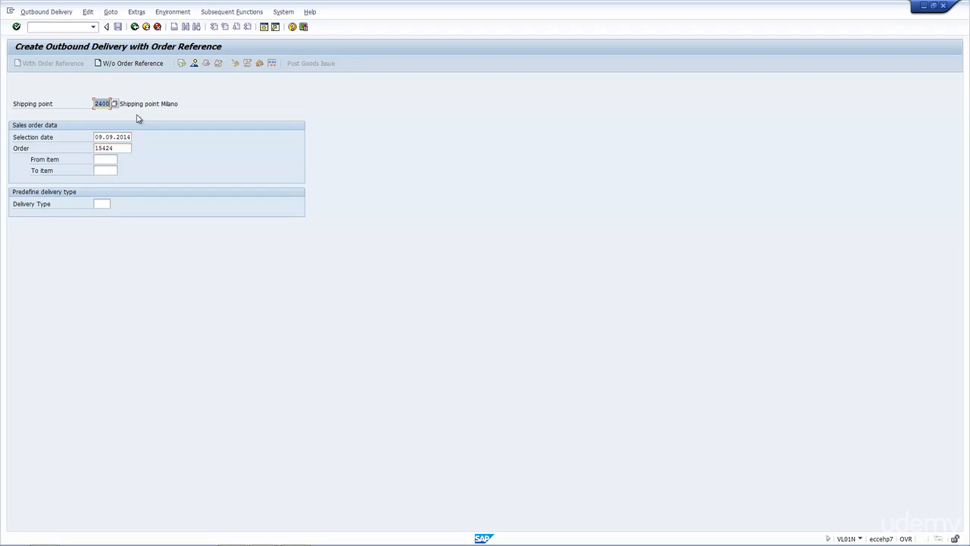
double_click(119, 150)
double_click(100, 137)
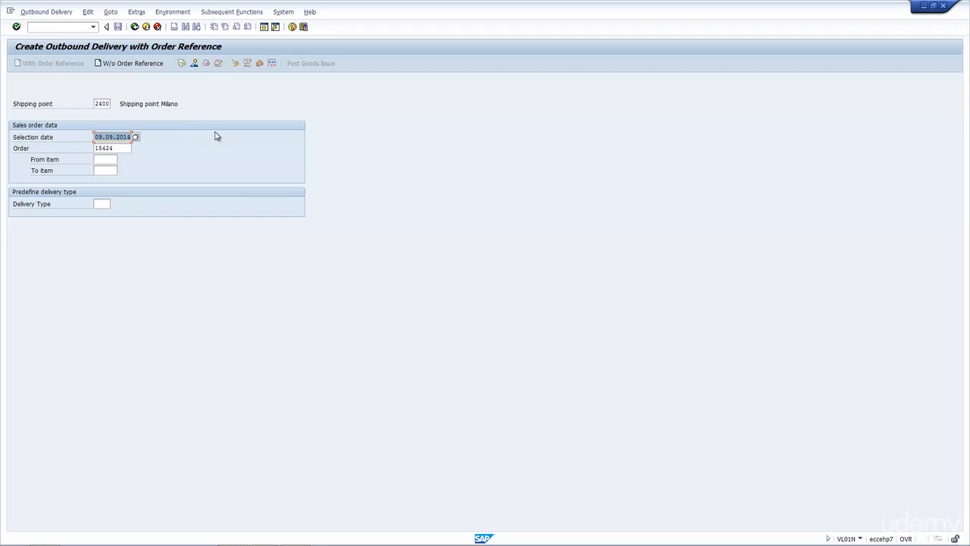
Step: Switch to the displayed standard order, check the material availability date in its schedule line's shipping data, and minimize that window
mouse_move(235, 545)
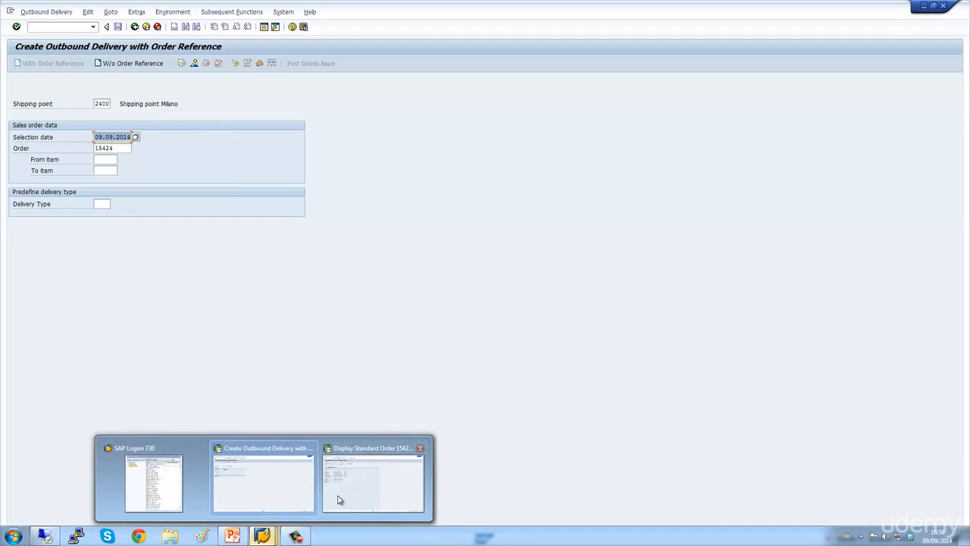
click(340, 500)
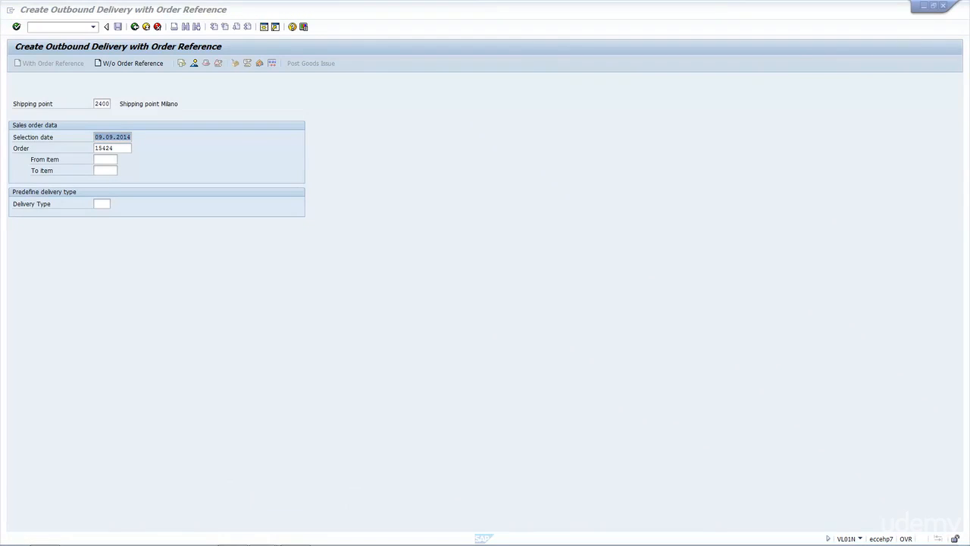
double_click(608, 88)
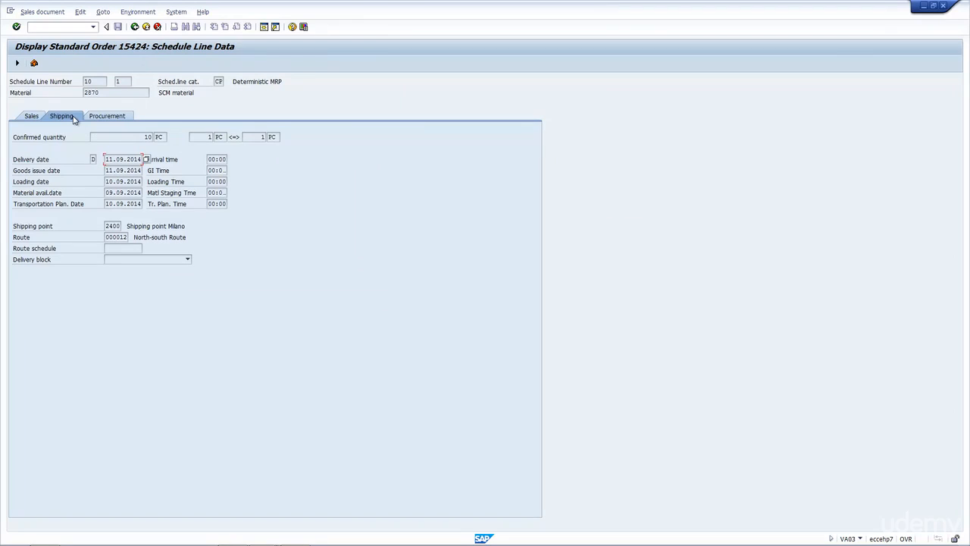
drag(106, 193, 139, 193)
click(127, 192)
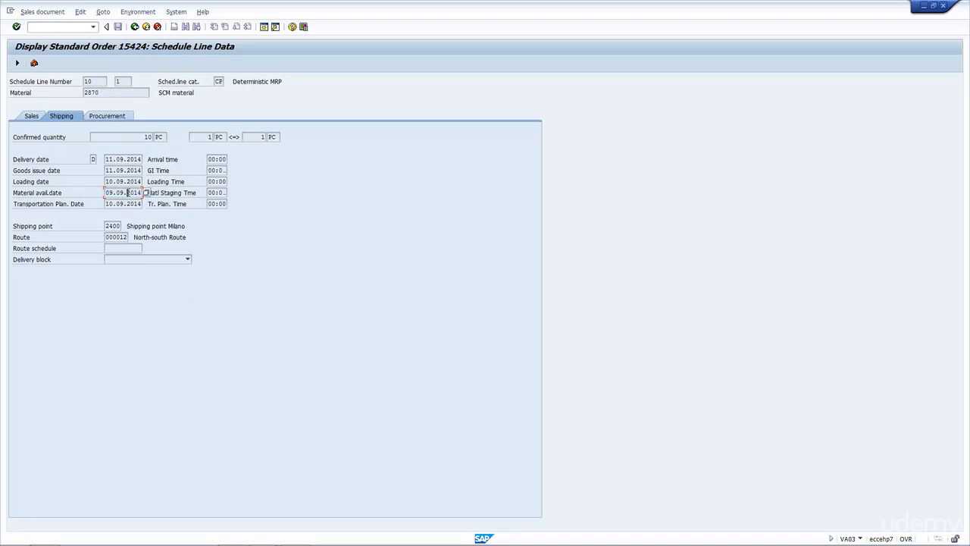
click(923, 7)
Step: Open the delivery overview using the existing selection date, check the item's delivery quantity, and exit without saving
click(113, 137)
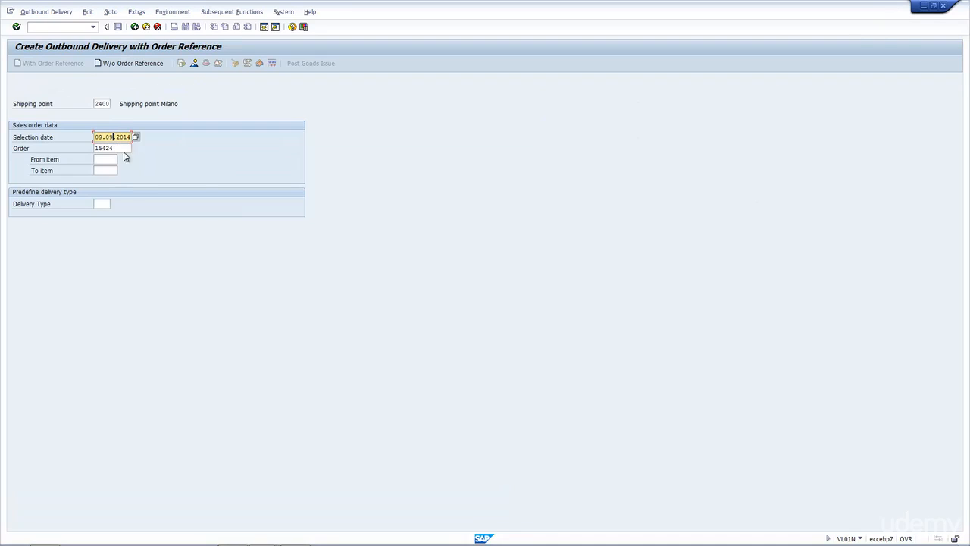
key(Return)
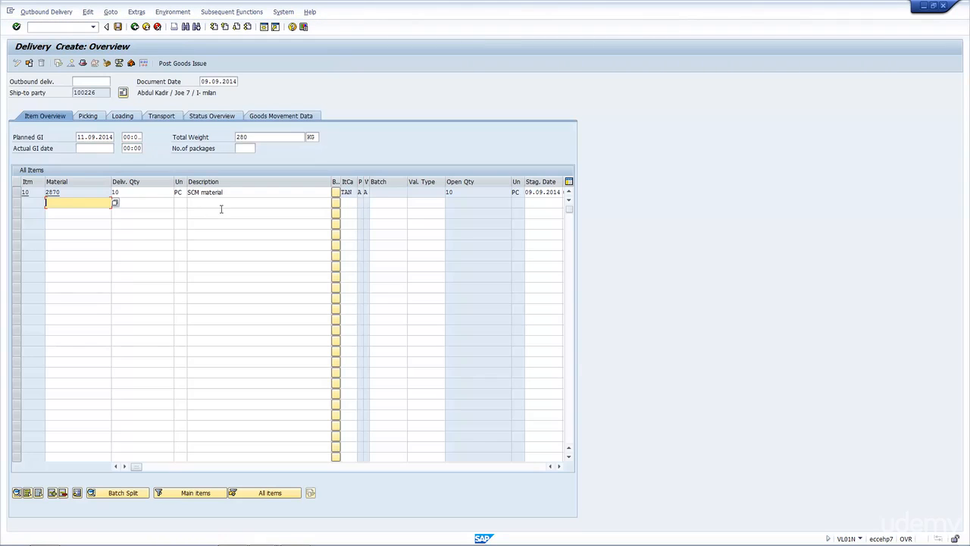
click(139, 195)
drag(139, 196, 81, 241)
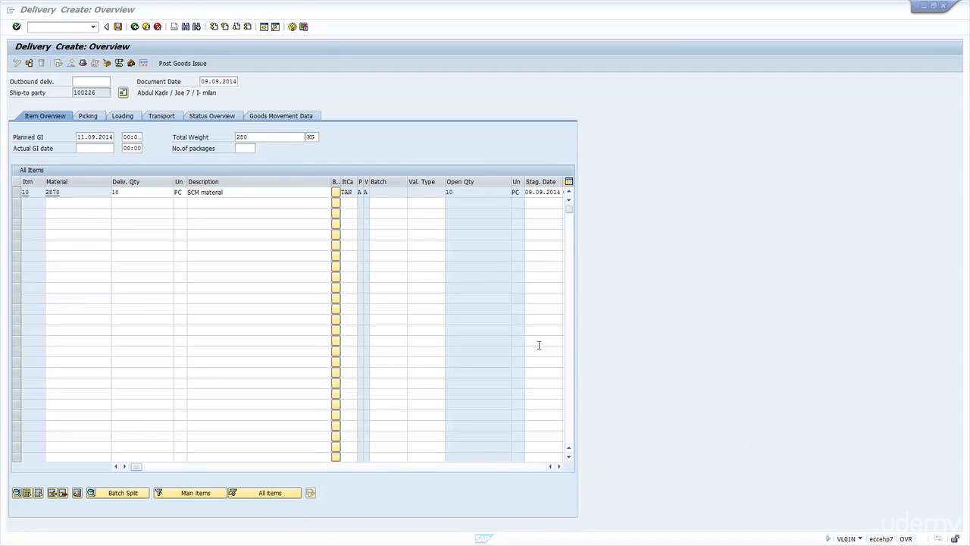
click(124, 195)
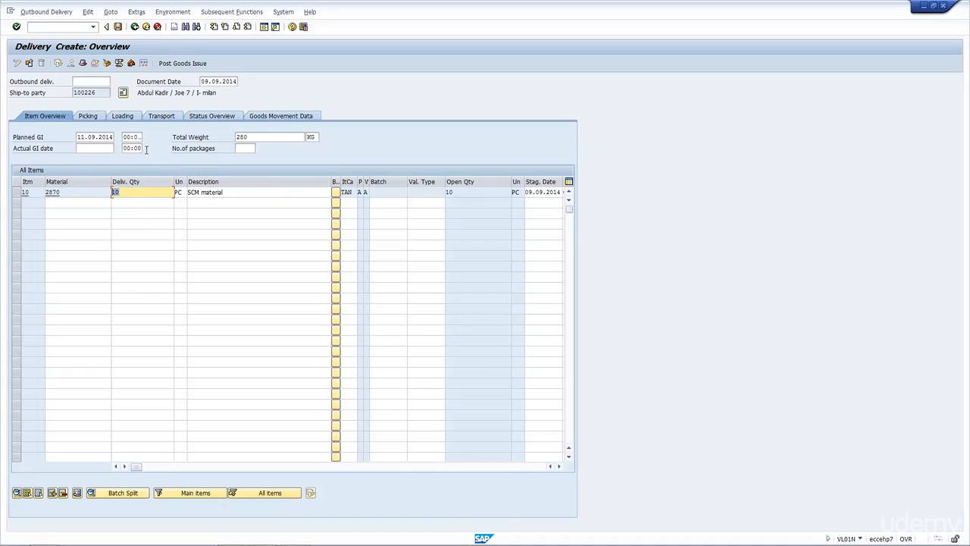
click(135, 27)
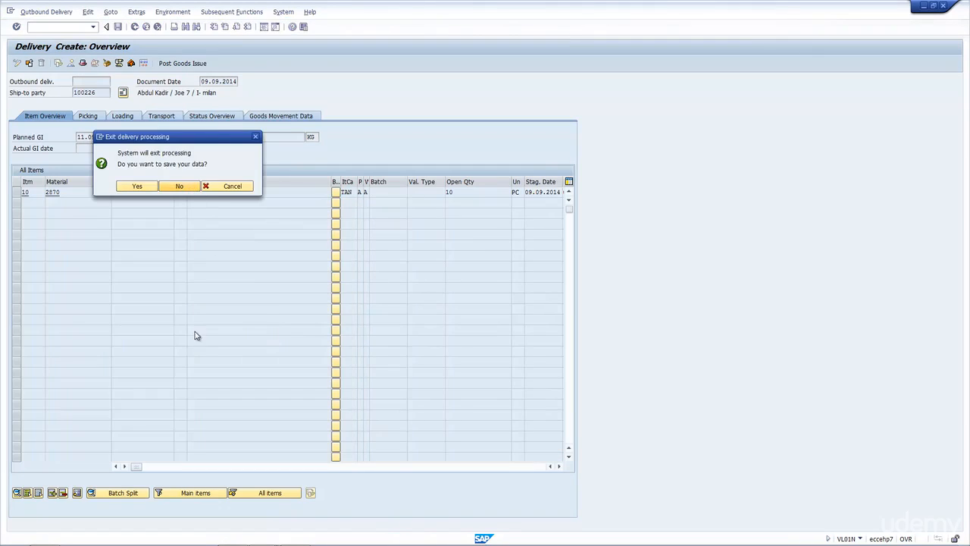
Step: Try to create the delivery with selection date 08.09.2014, examine the log, and reset the date to 09.09.2014
drag(95, 139, 276, 138)
text(08.09.2014)
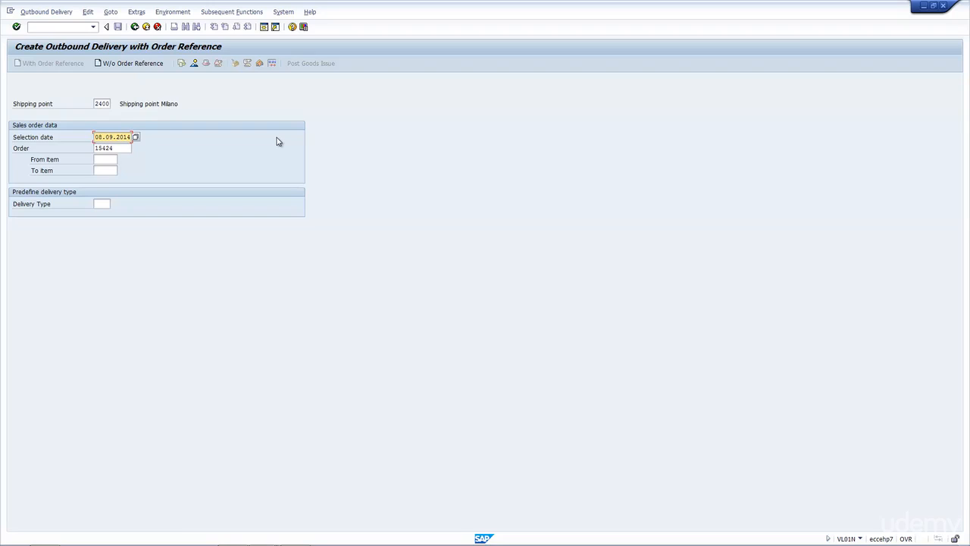
key(Return)
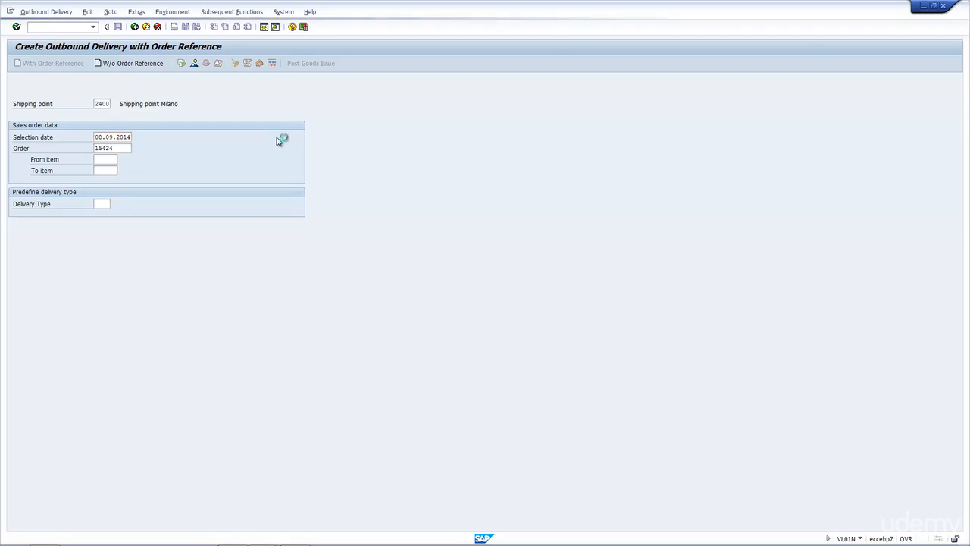
click(130, 105)
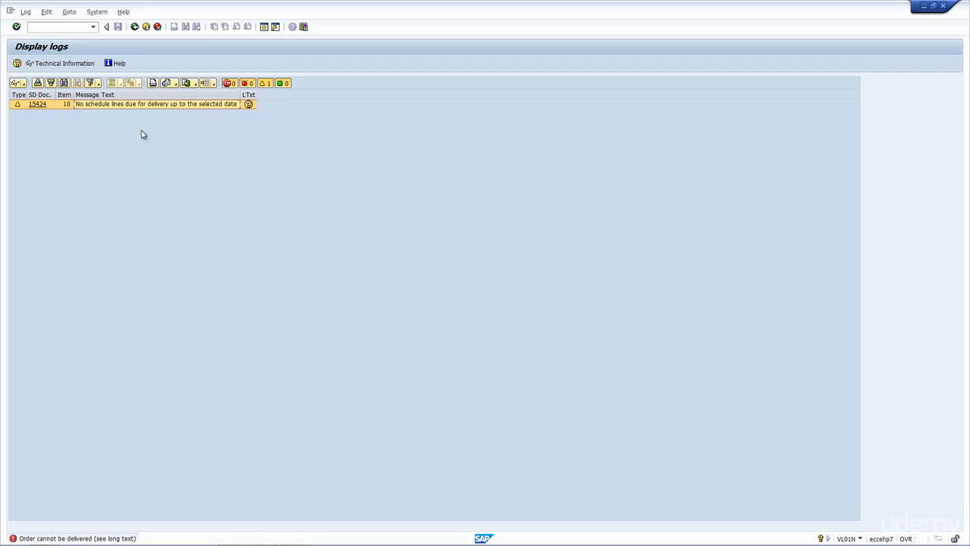
click(135, 28)
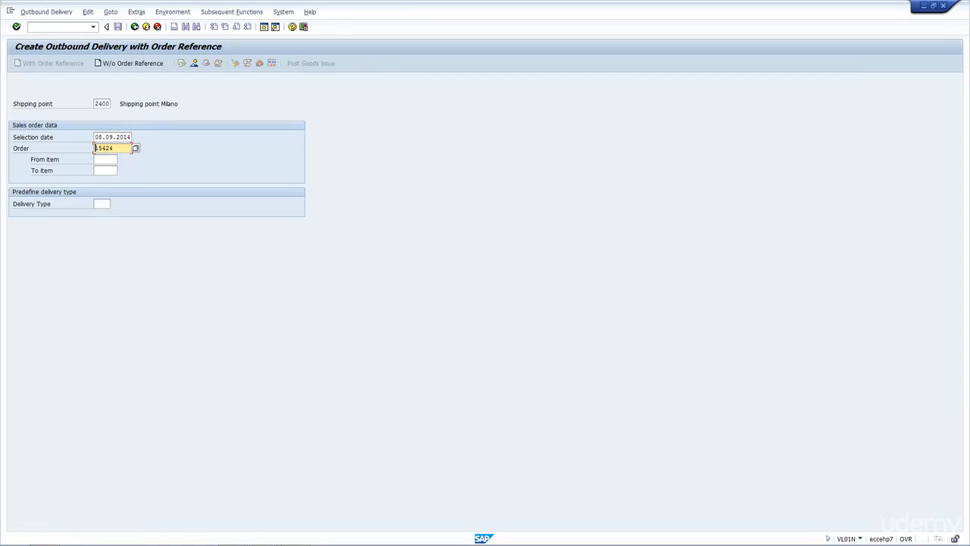
key(Return)
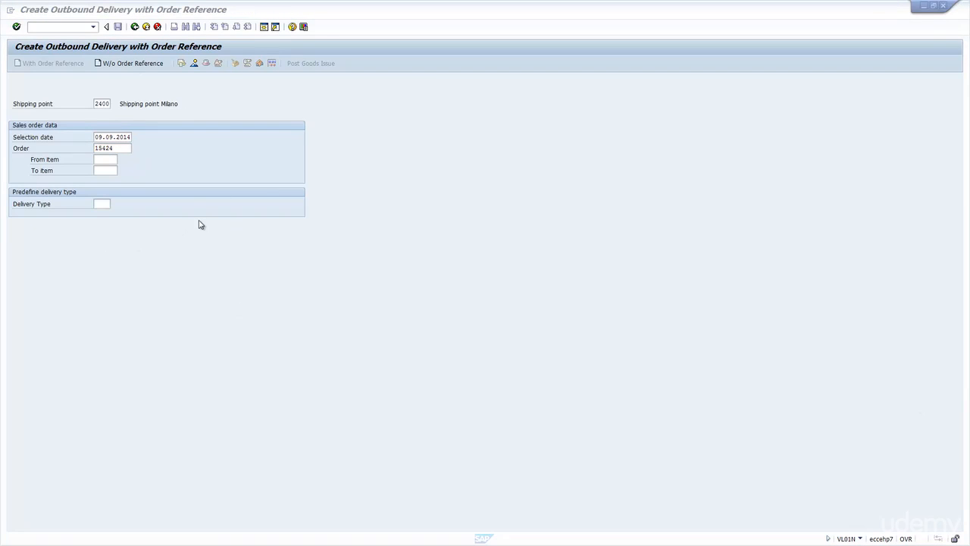
Step: Leave the delivery creation and open VL10A - Sales Orders under Collective Processing of Documents Due for Delivery
click(135, 28)
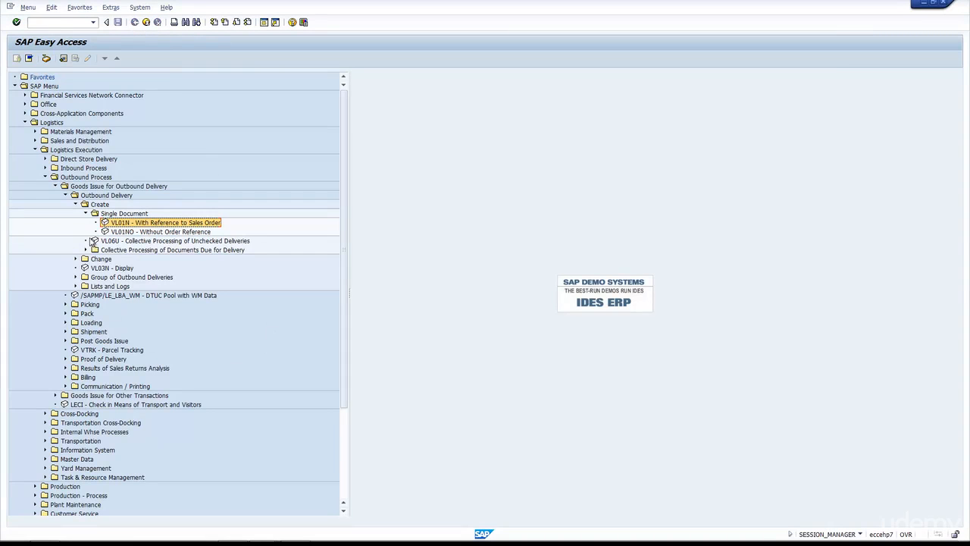
click(85, 213)
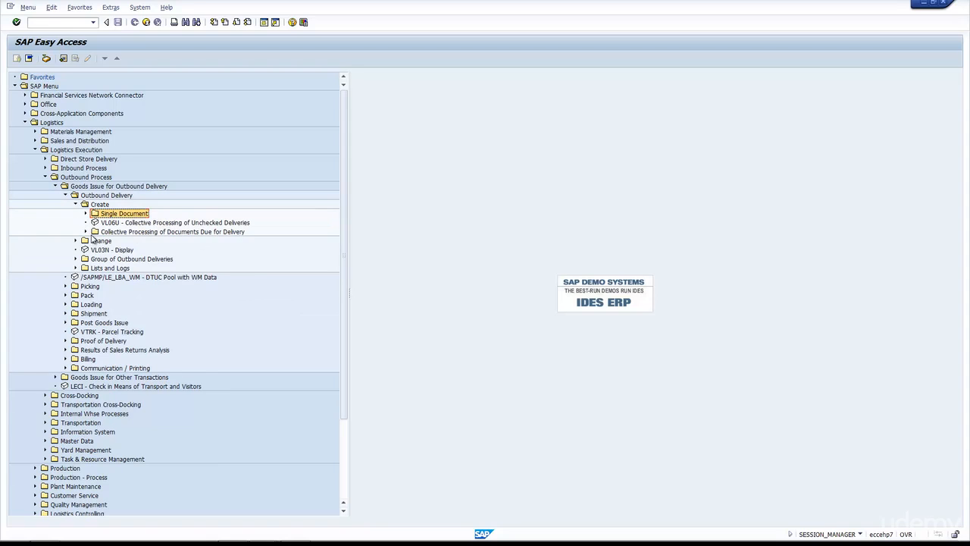
click(86, 232)
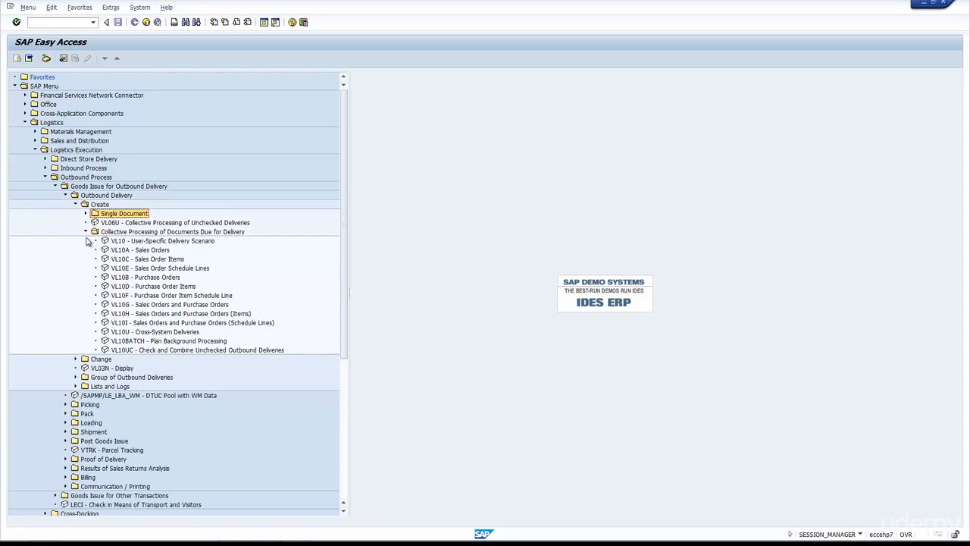
click(144, 241)
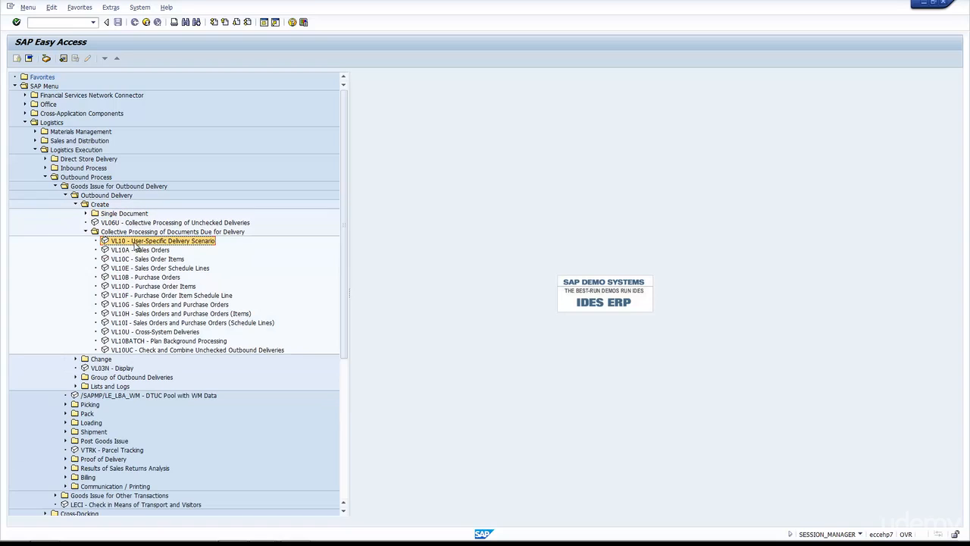
click(138, 251)
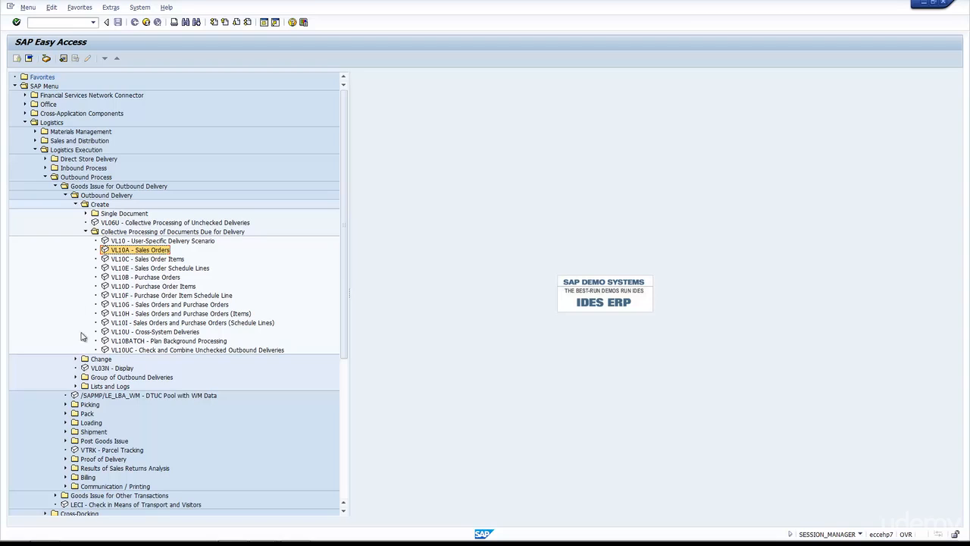
double_click(120, 251)
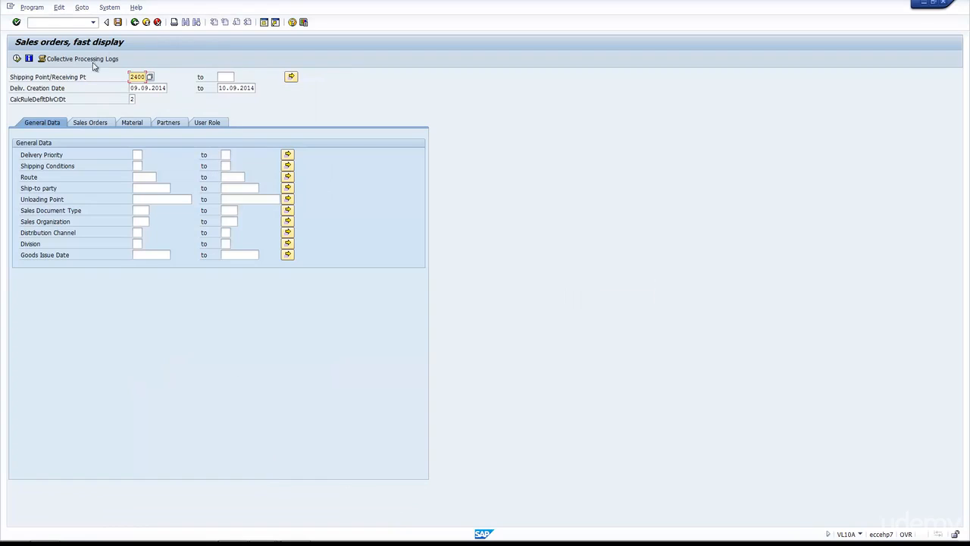
Step: Examine the delivery creation date range and the available calculation rules for its default, leaving the rule list without a selection
drag(132, 87, 185, 86)
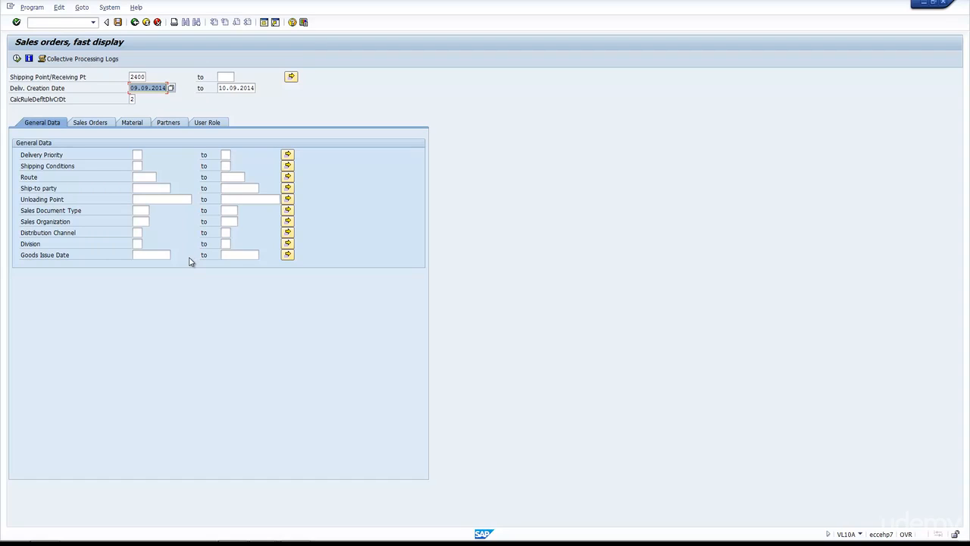
click(131, 99)
click(138, 101)
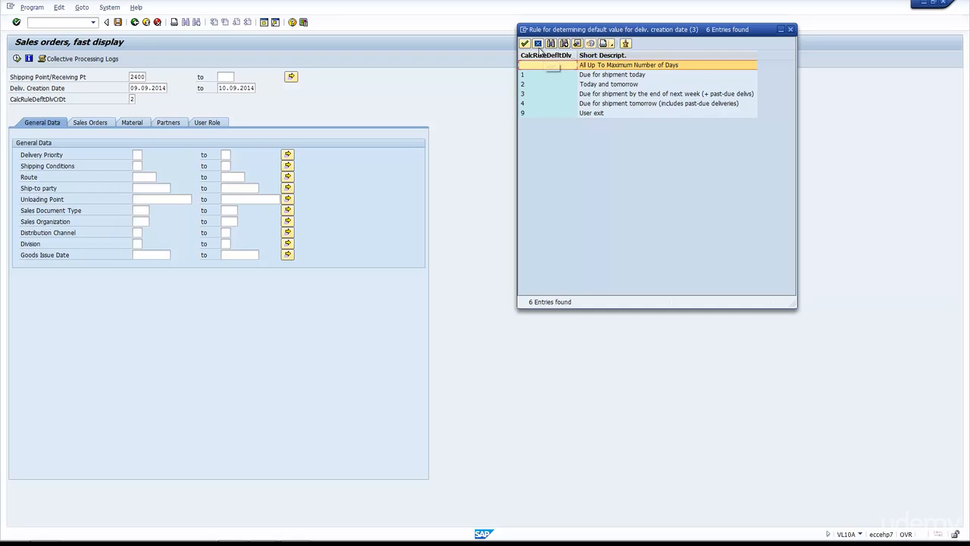
click(538, 44)
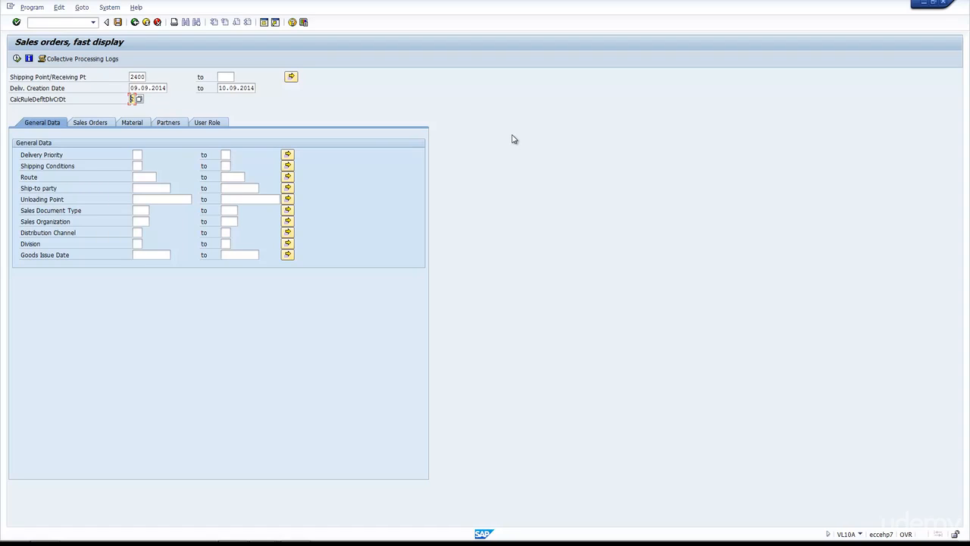
Step: Go through the general data selection criteria, from delivery priority, shipping conditions and route downward
click(137, 154)
click(137, 165)
click(139, 176)
key(Down)
key(Down)
key(Down)
key(Down)
key(Up)
key(Down)
key(Down)
key(Down)
key(Down)
Step: Examine the sales order and material selection criteria, including the delivery block, plant and shipping point
click(90, 123)
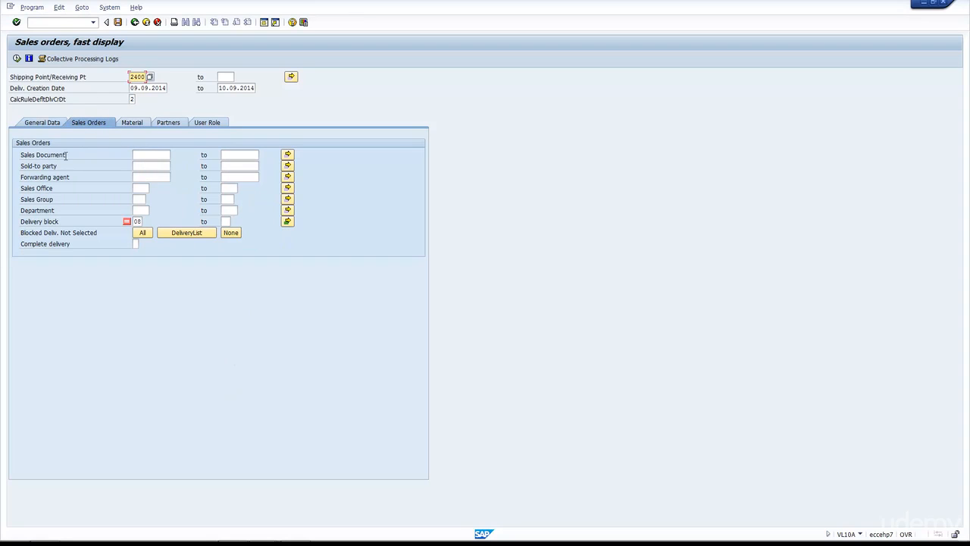
click(154, 174)
click(138, 222)
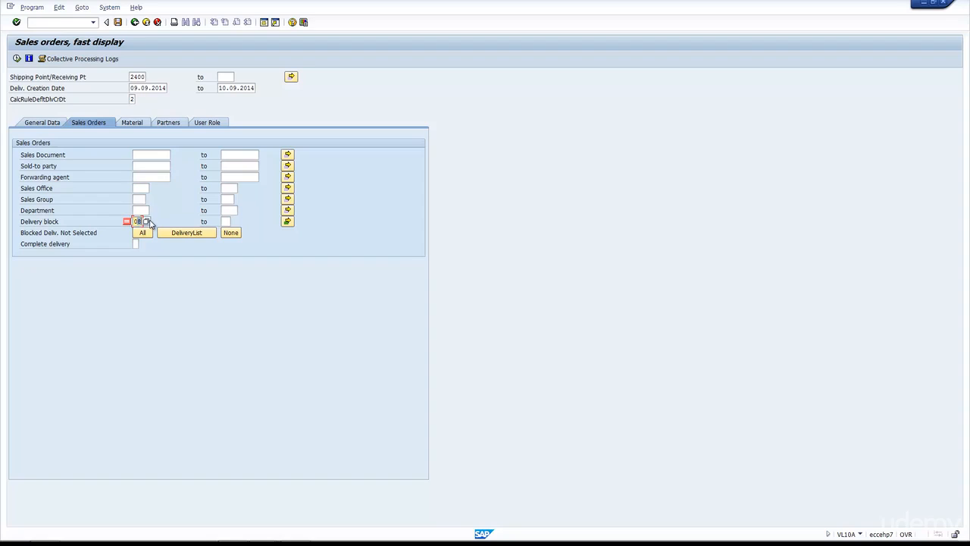
click(140, 123)
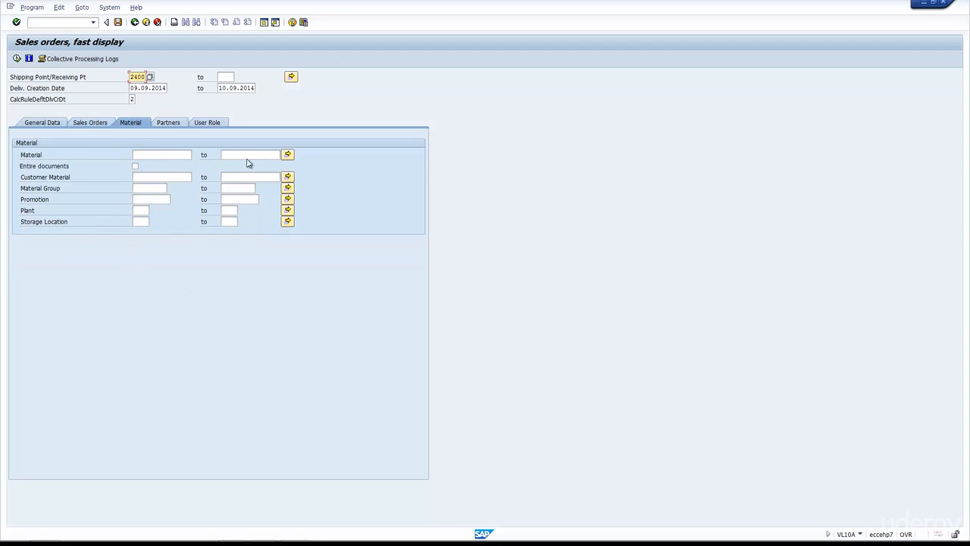
click(141, 211)
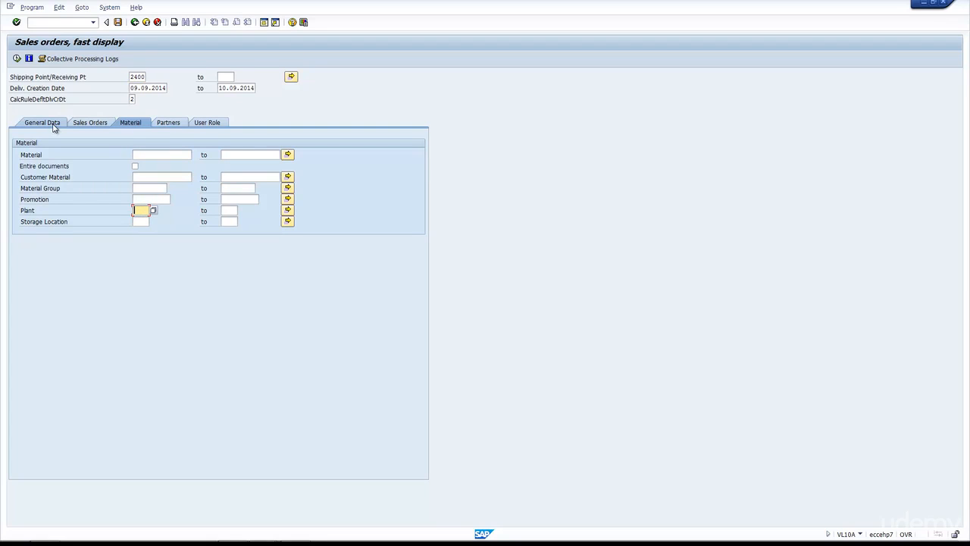
click(137, 77)
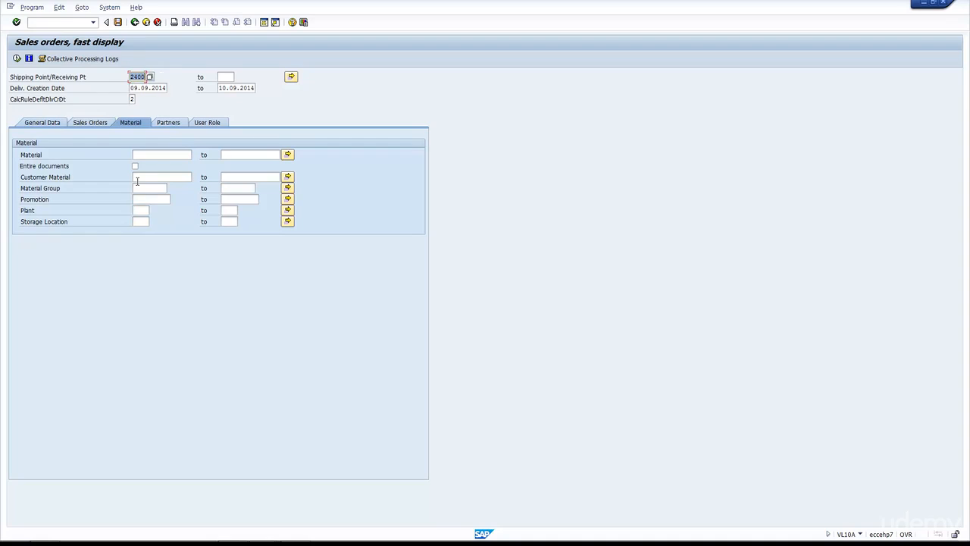
Step: Check the partner selection criteria and list the sales orders due for delivery from shipping point 2400
click(170, 123)
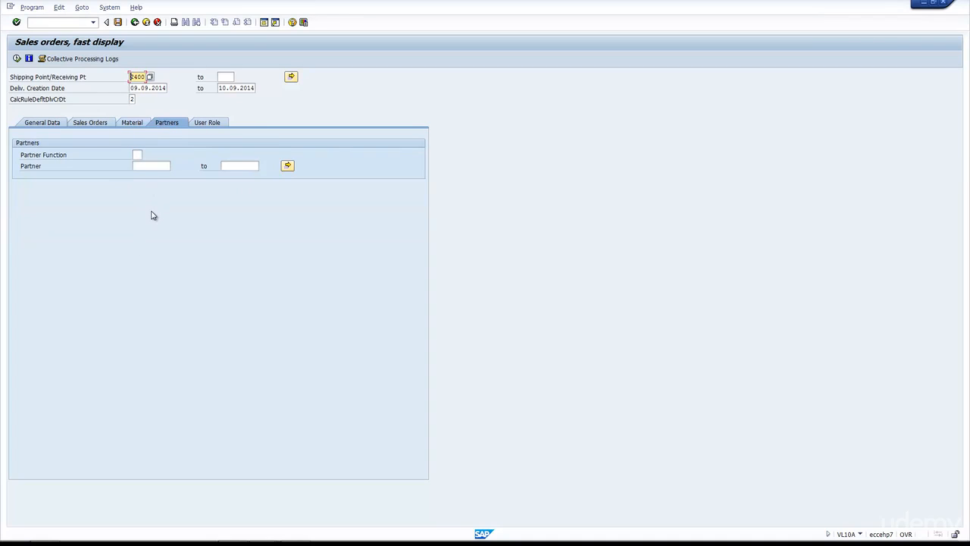
click(30, 124)
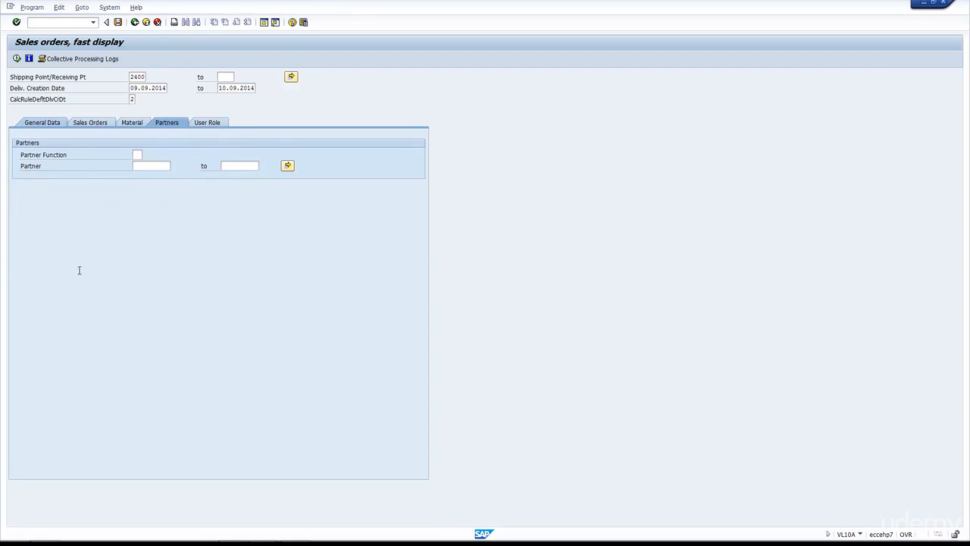
click(16, 58)
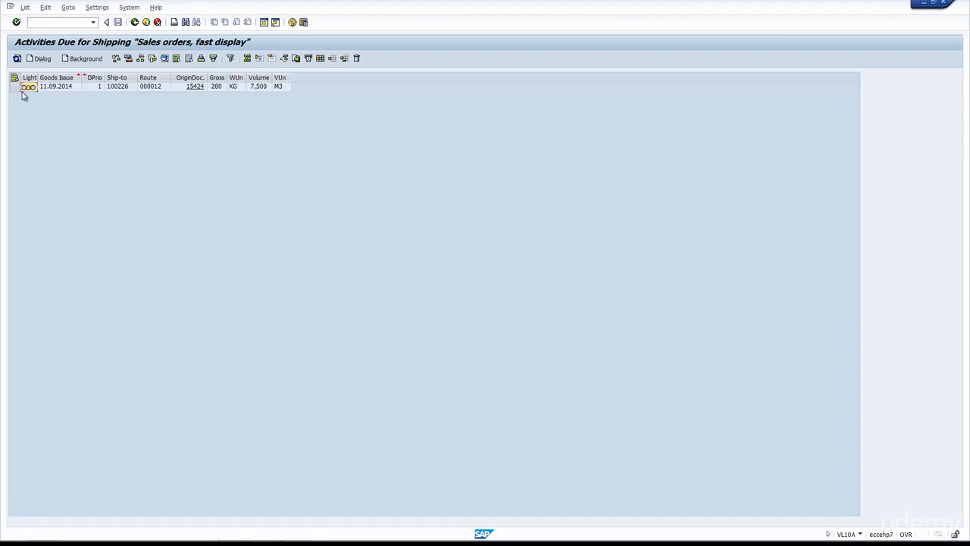
Step: Create the delivery for the listed sales order in the background and open its delivery creation log
click(14, 88)
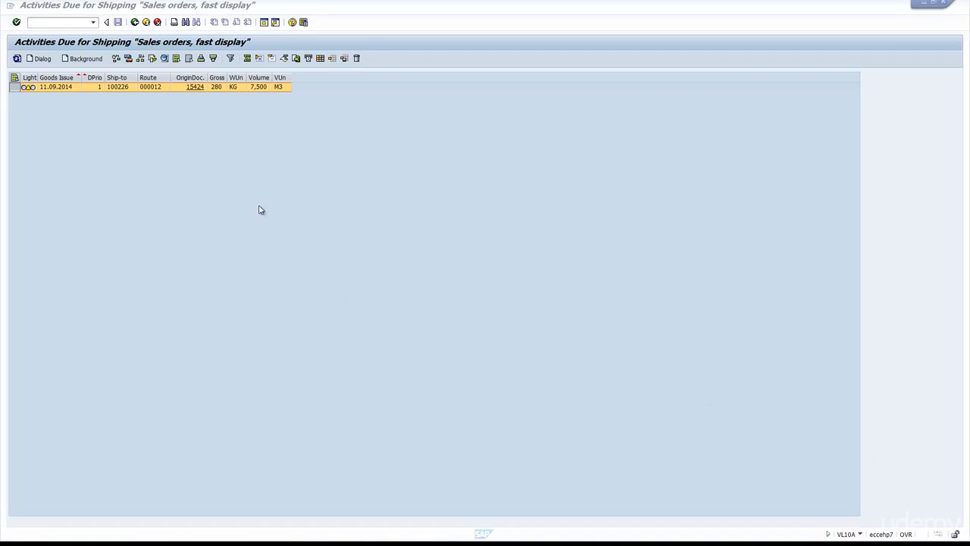
click(85, 60)
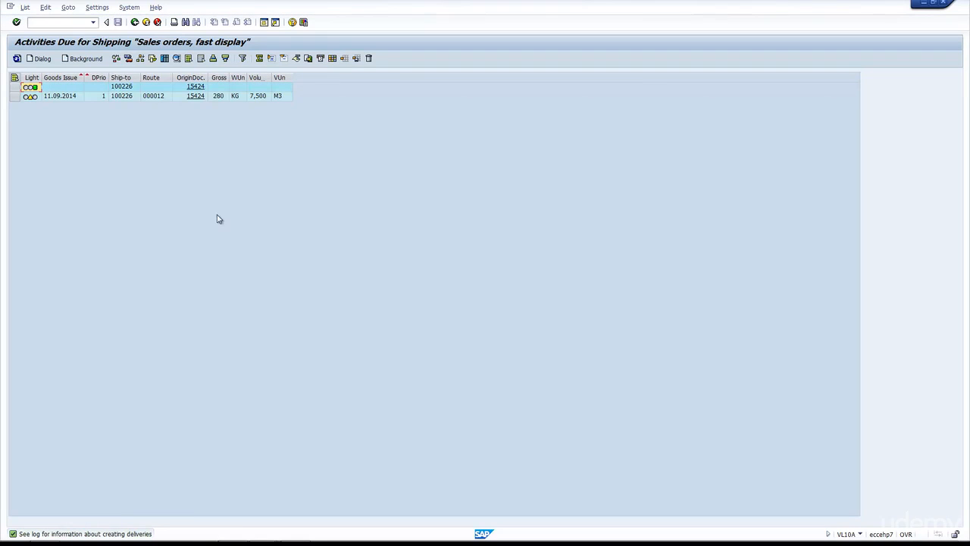
click(14, 88)
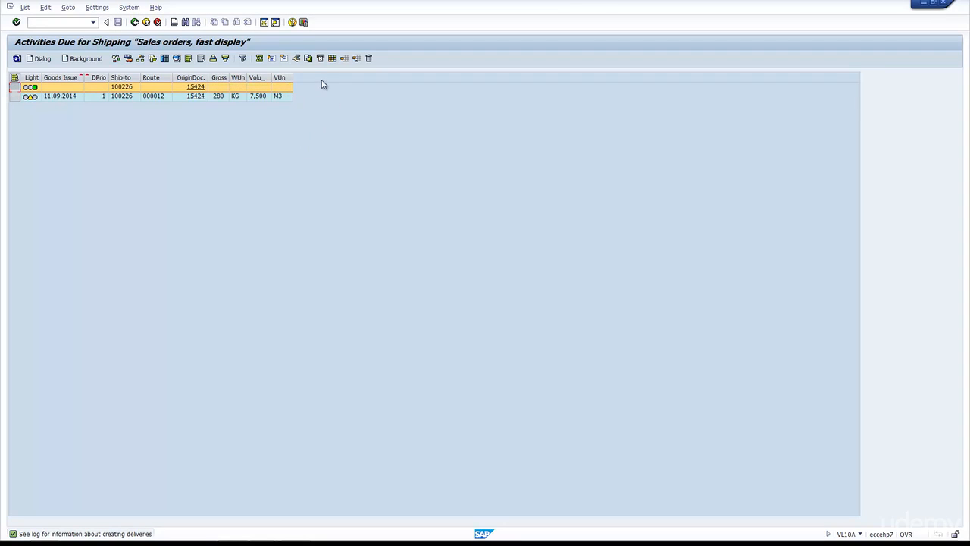
click(164, 60)
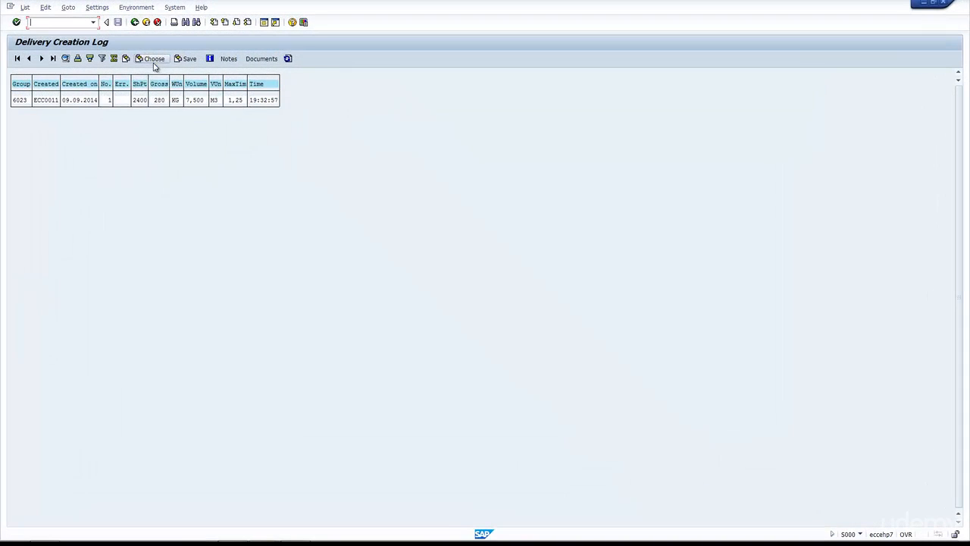
Step: Show the documents created in the log's group and examine the new delivery's document flow
click(54, 102)
click(106, 100)
click(264, 60)
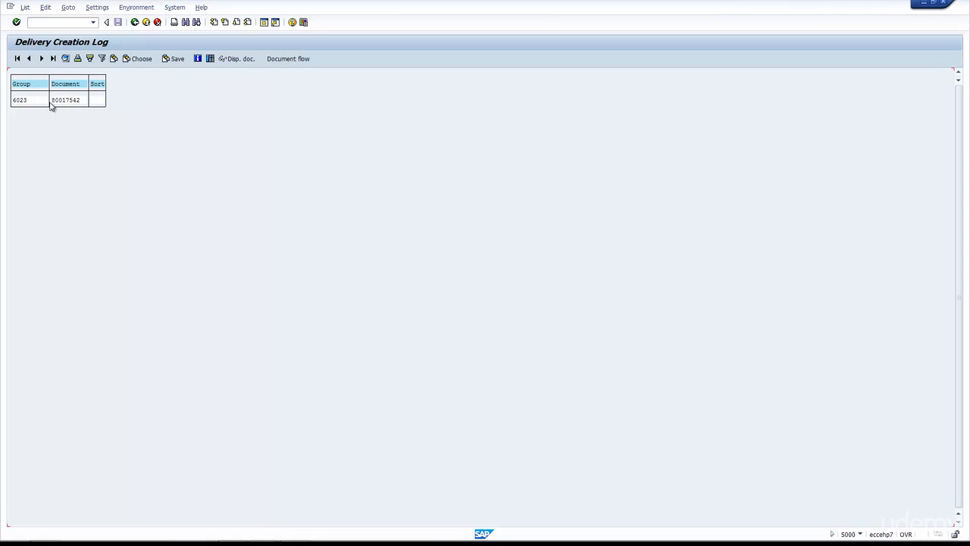
click(65, 100)
click(292, 59)
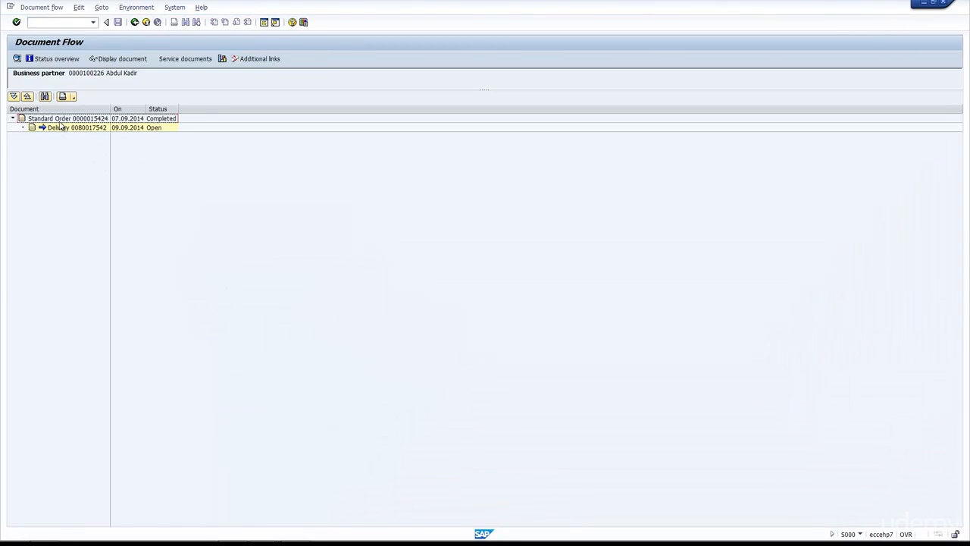
click(60, 127)
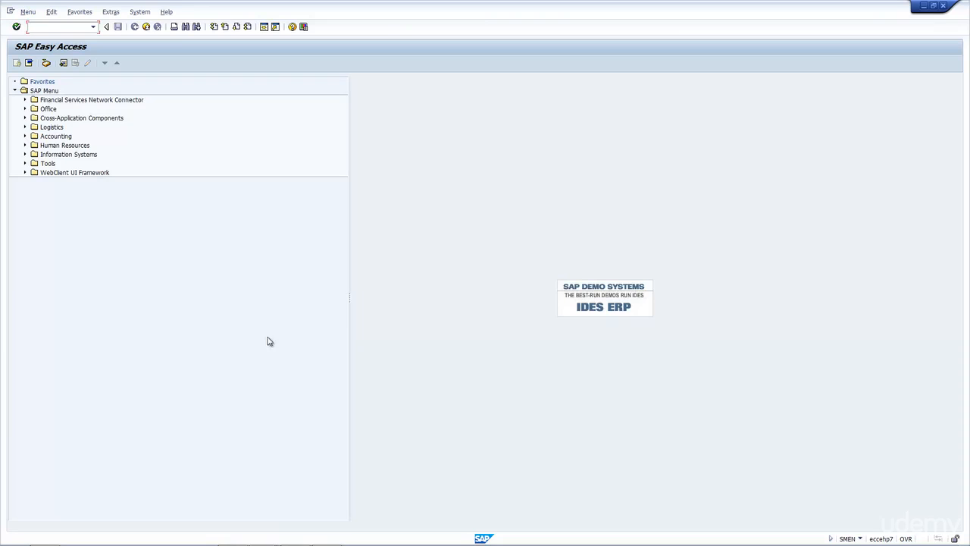
Step: Open VL02N - Single Document for changing an outbound delivery, under Logistics Execution's Goods Issue for Outbound Delivery
click(26, 127)
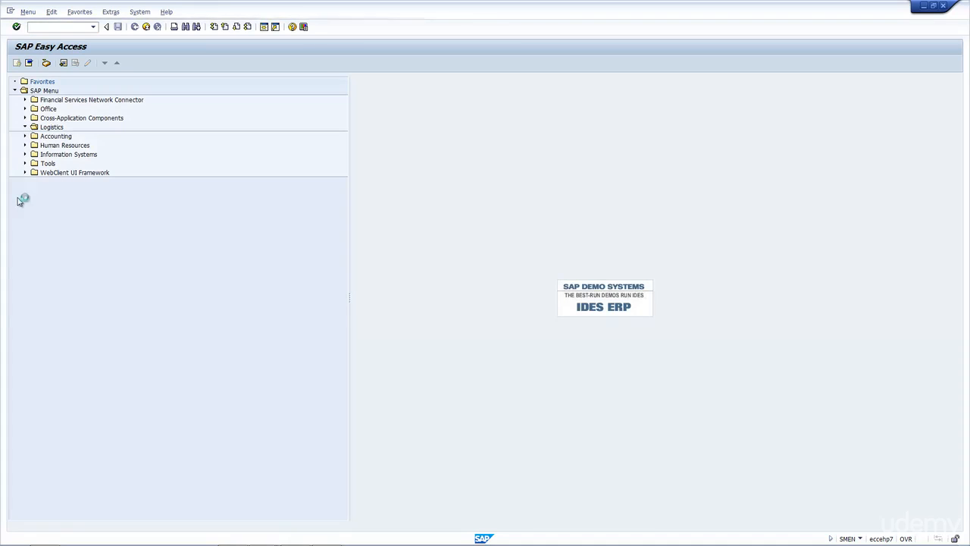
click(34, 153)
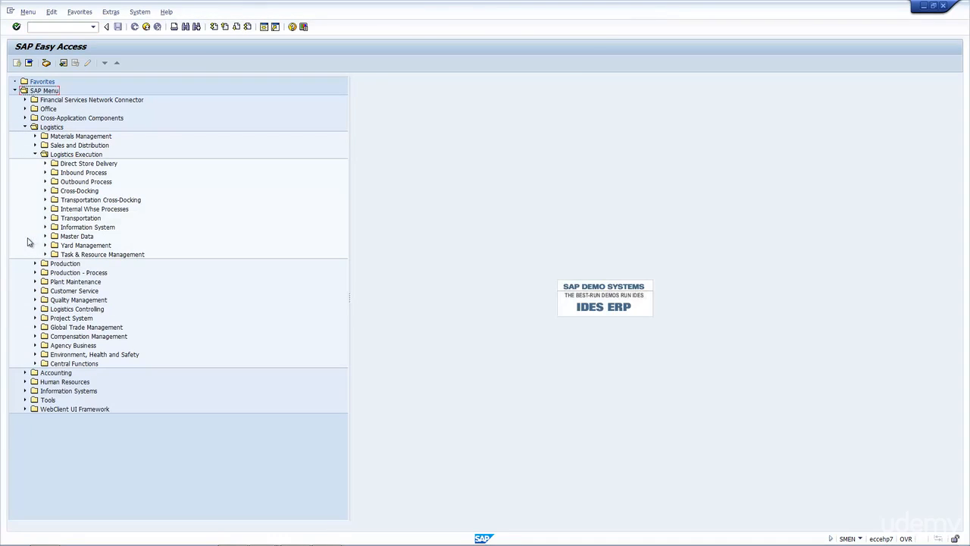
click(45, 182)
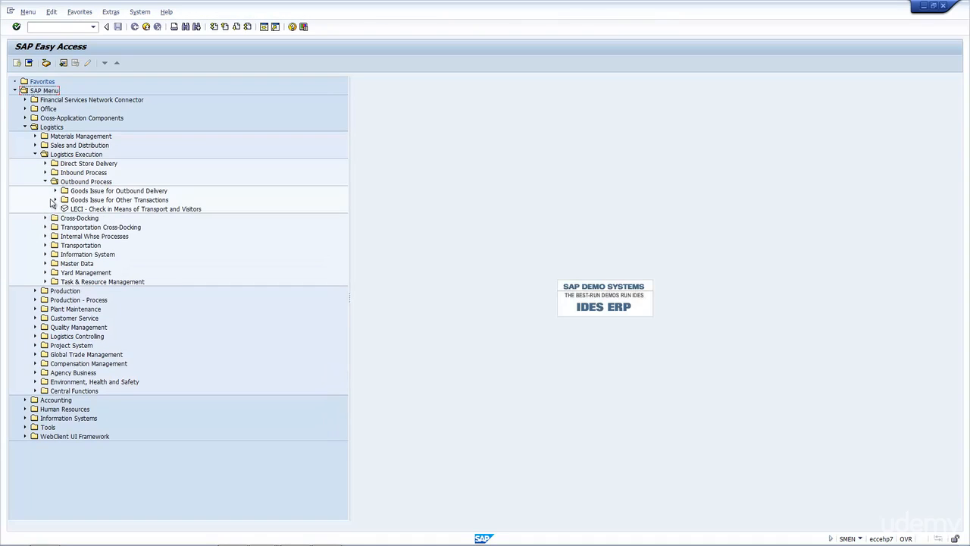
click(55, 191)
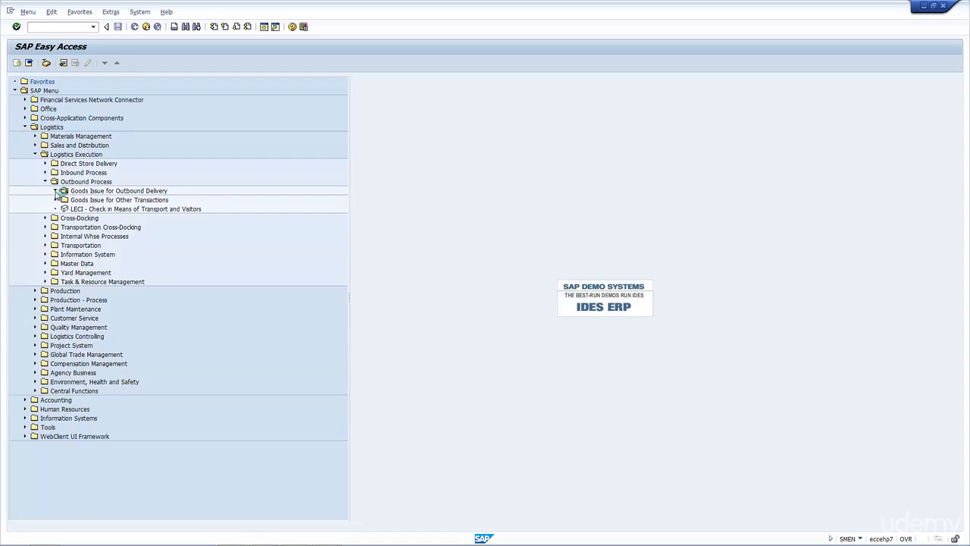
click(65, 200)
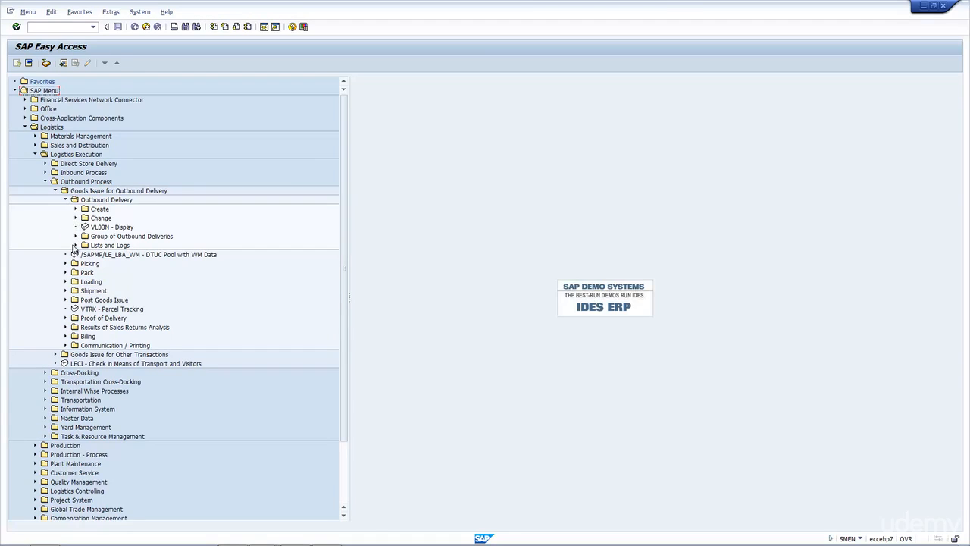
click(76, 218)
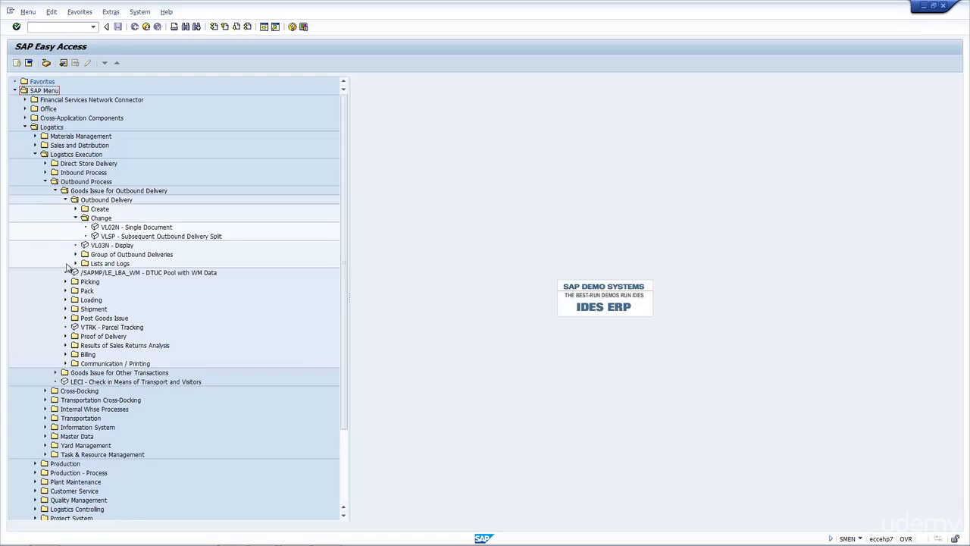
click(116, 228)
double_click(115, 228)
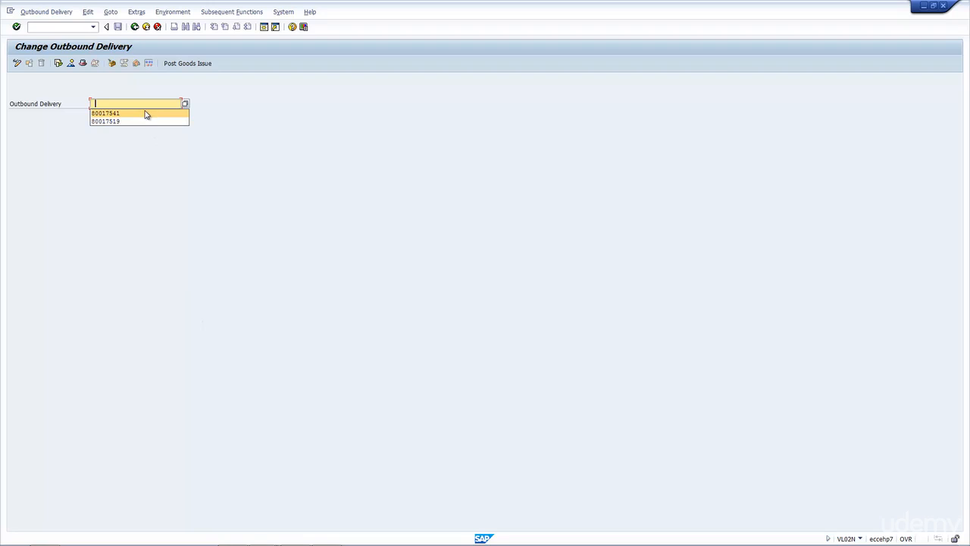
Step: Load the first suggested outbound delivery for changing and open the processing data of its header
click(146, 113)
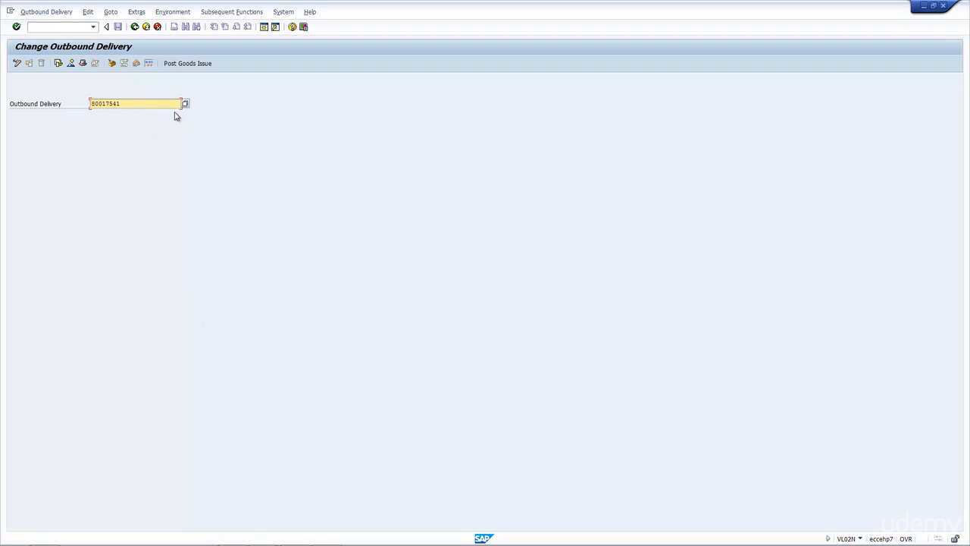
key(Return)
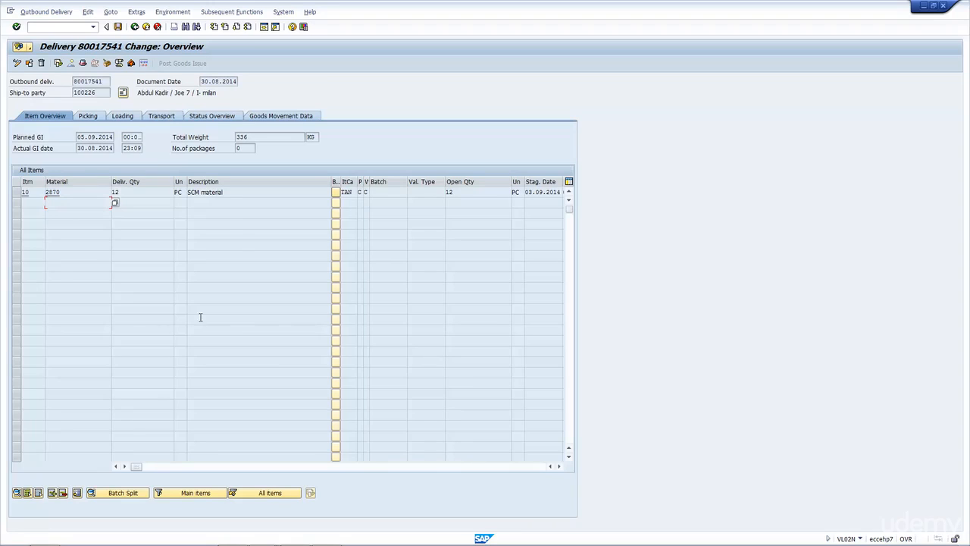
double_click(83, 92)
click(109, 12)
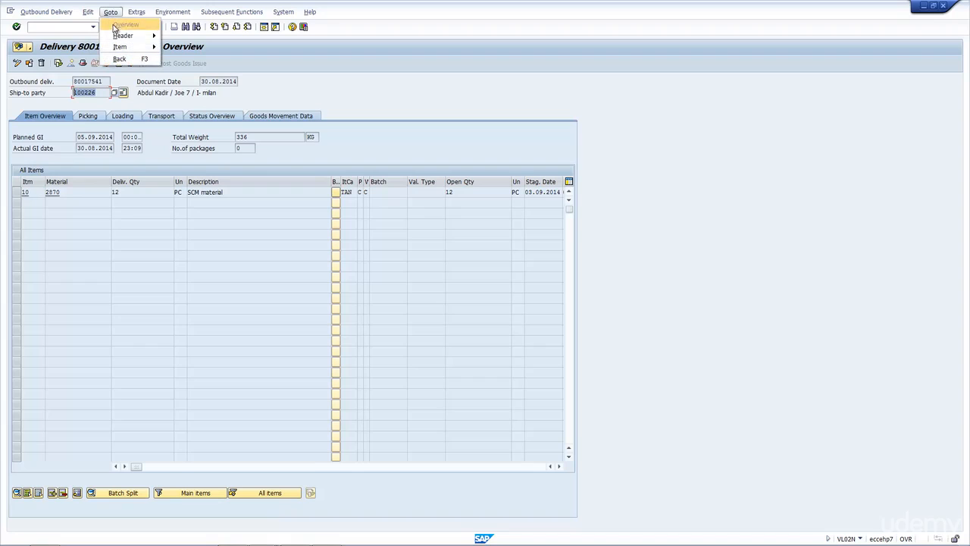
mouse_move(115, 35)
click(72, 35)
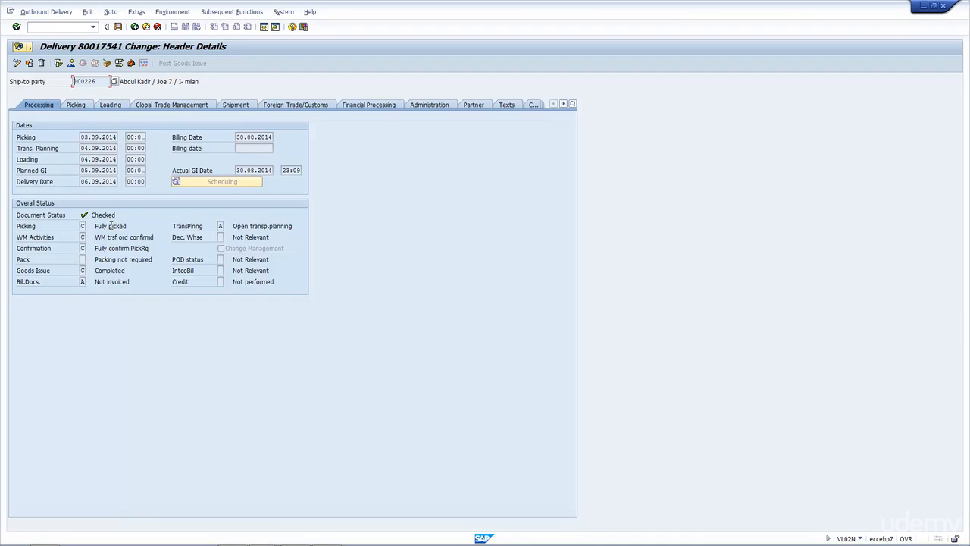
Step: Examine the header's processing dates, actual goods issue date and overall statuses, from picking and WM activities to billing and transportation planning
drag(82, 137, 116, 161)
drag(241, 169, 273, 170)
click(81, 225)
click(82, 238)
click(82, 248)
click(82, 271)
click(82, 281)
click(220, 226)
Step: Examine the header's picking deadline, warehouse number and total weight, plus the loading data's number of packages and transportation group
click(84, 111)
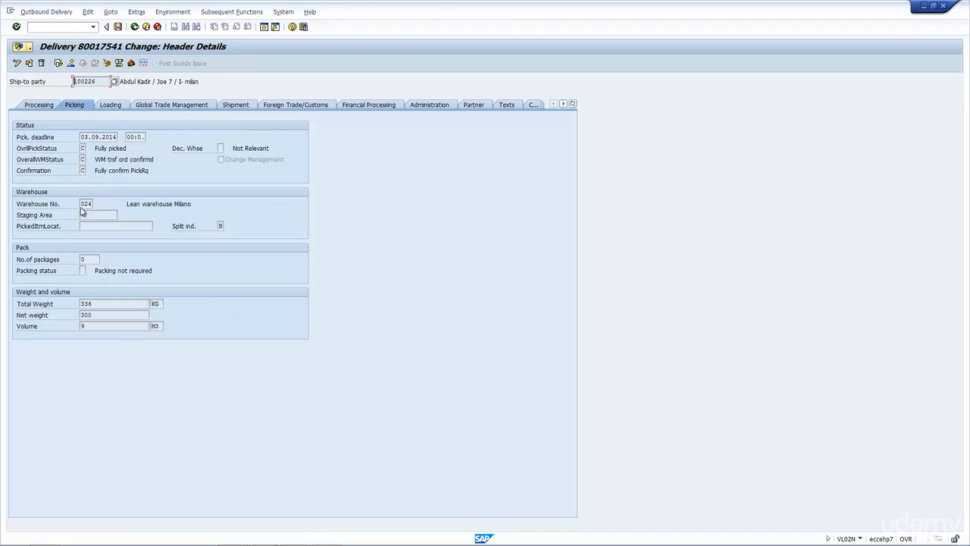
drag(82, 137, 121, 141)
drag(81, 204, 105, 204)
drag(122, 304, 55, 308)
click(119, 108)
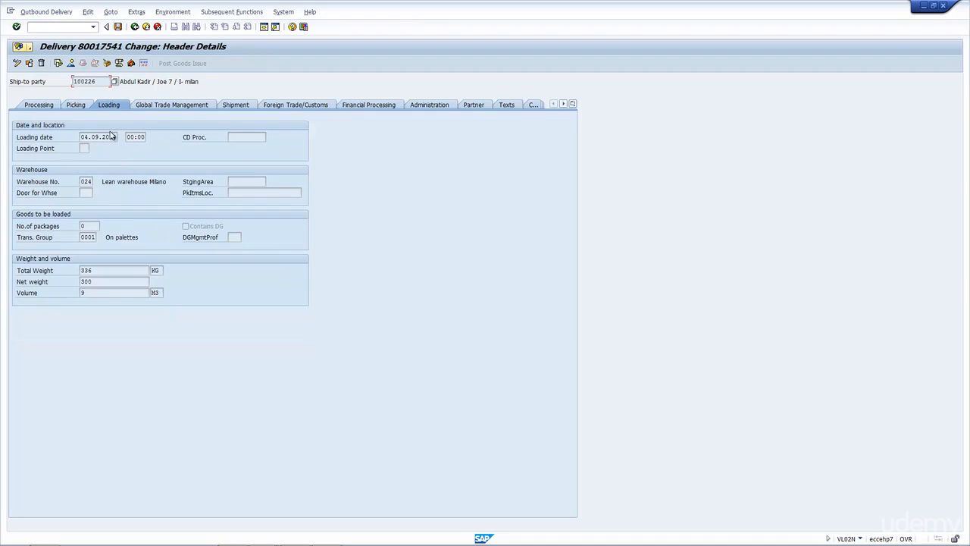
click(85, 227)
drag(85, 237, 102, 237)
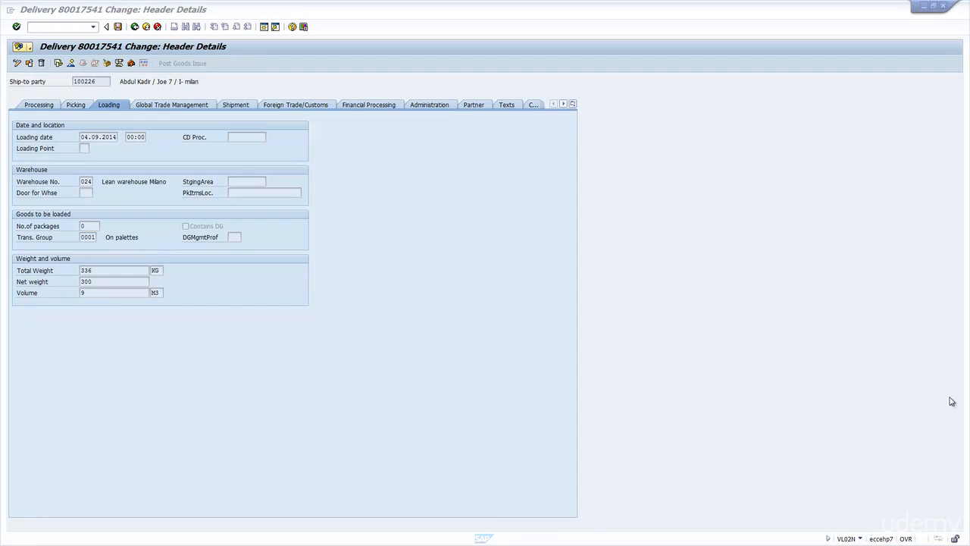
Step: Examine the header's shipment data: planning and delivery dates, transportation planning status, shipping point, route, bill of lading and means of transport
click(236, 106)
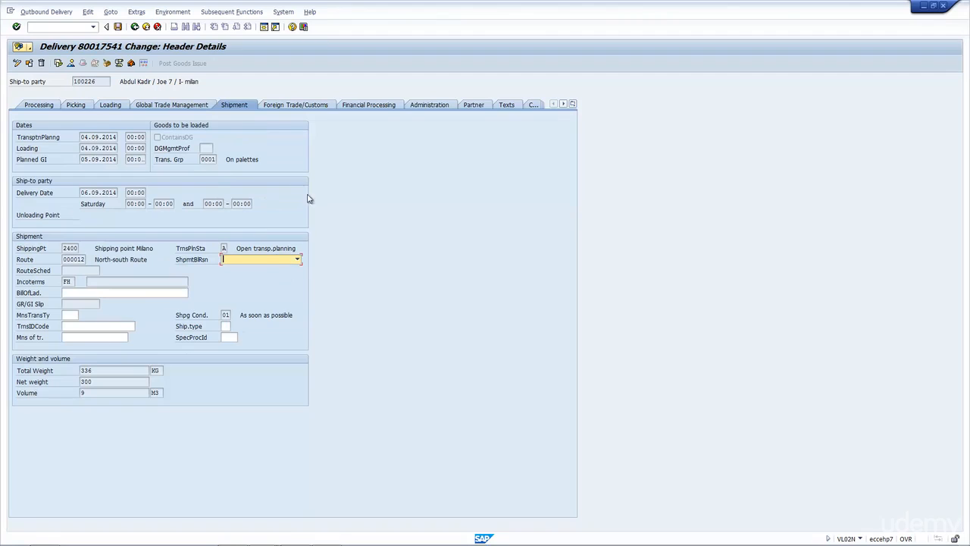
drag(83, 136, 115, 137)
drag(90, 193, 145, 208)
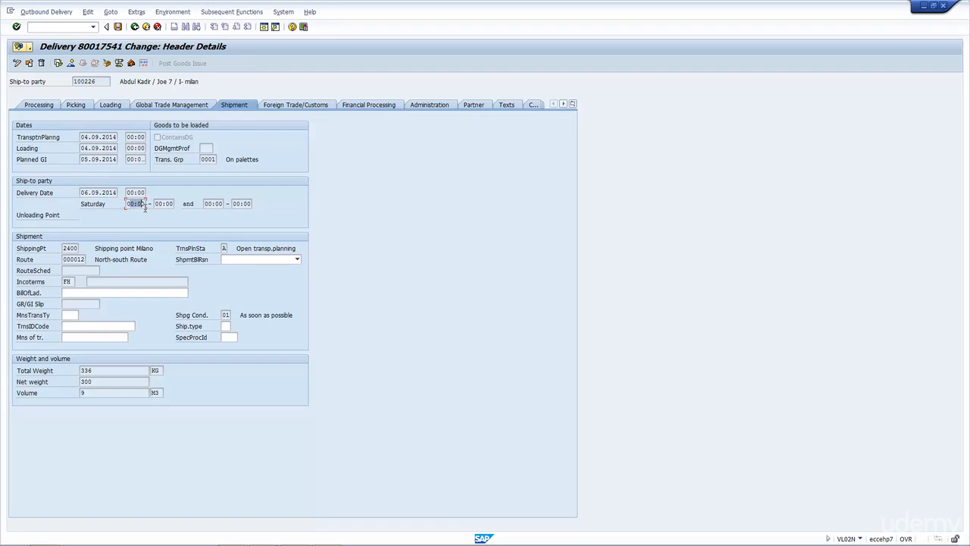
click(223, 248)
click(67, 248)
click(68, 259)
click(120, 292)
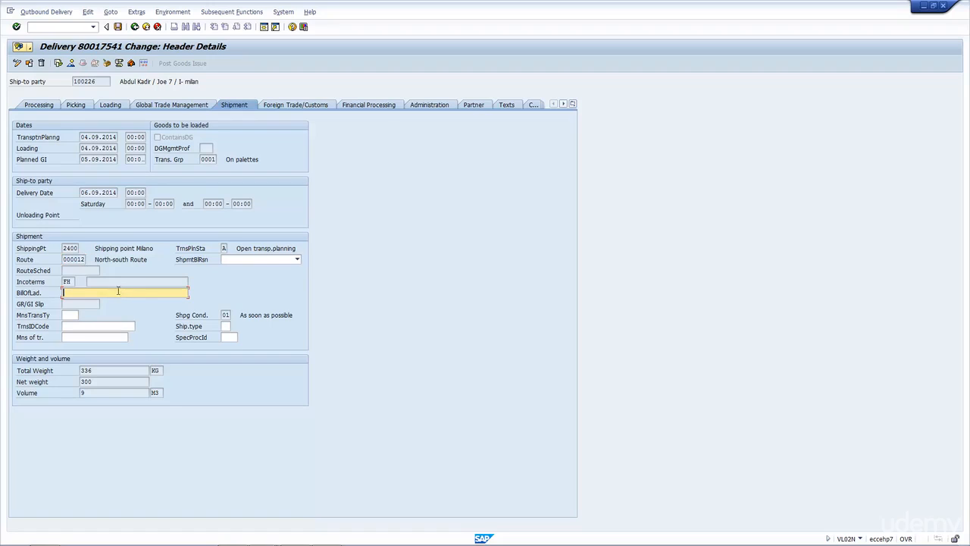
click(75, 336)
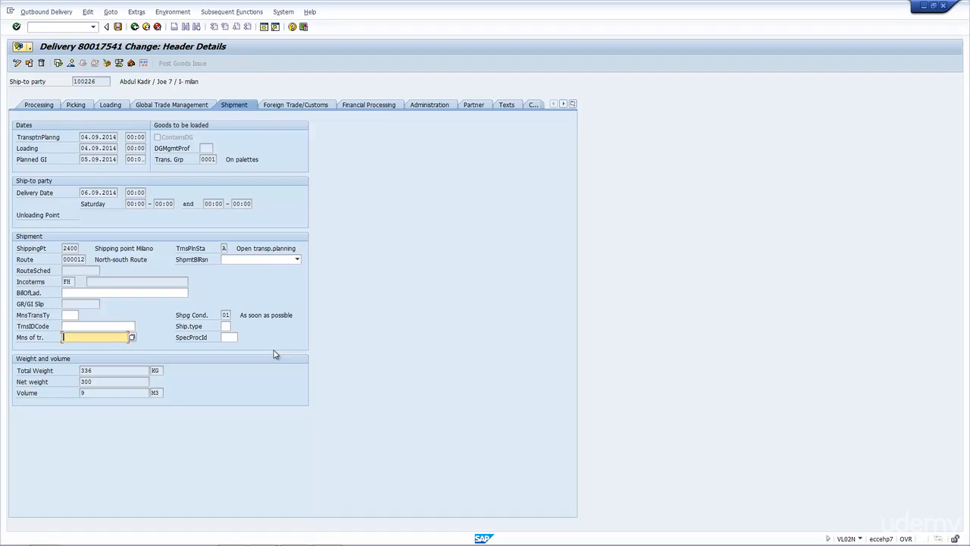
Step: Look through the header's foreign trade and financial processing data, and examine the delivery type, document category and delivery priority under administration
click(282, 106)
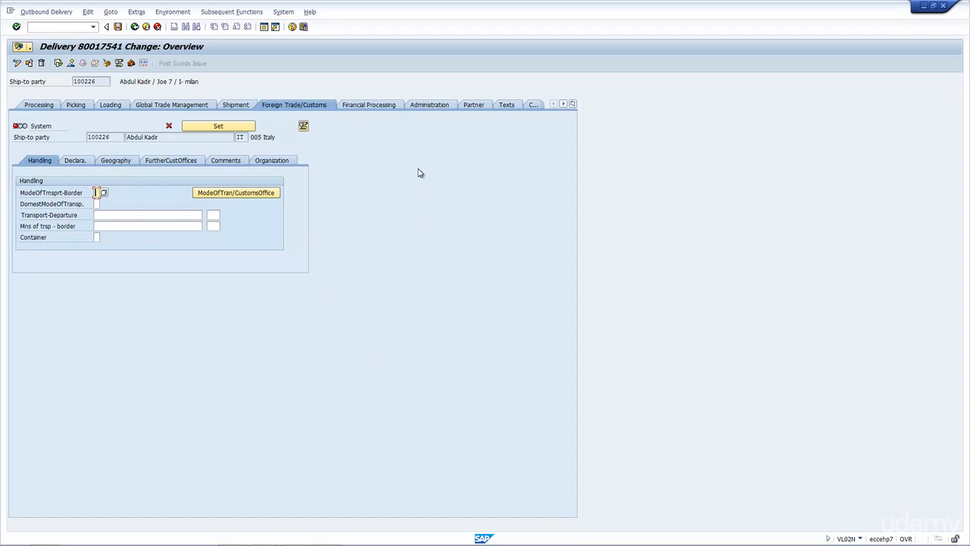
click(393, 107)
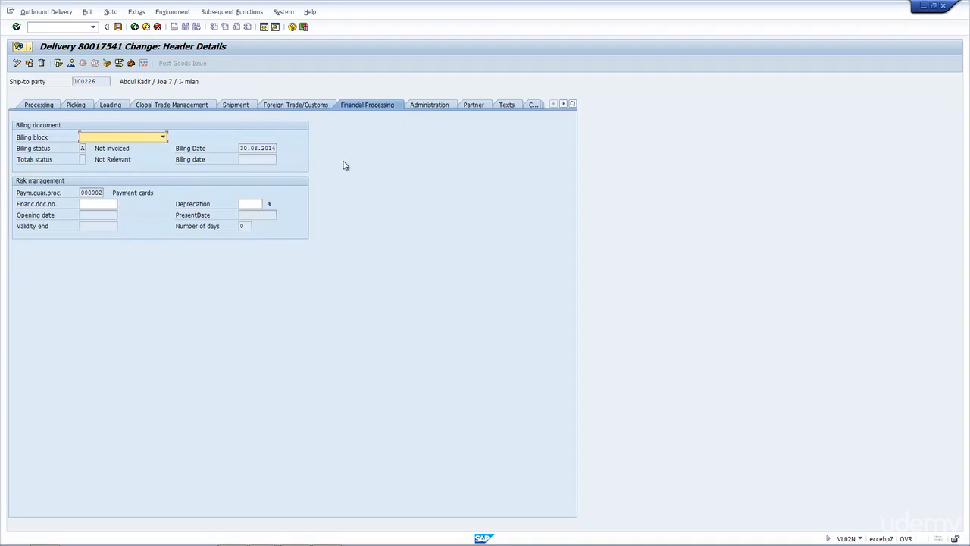
click(429, 106)
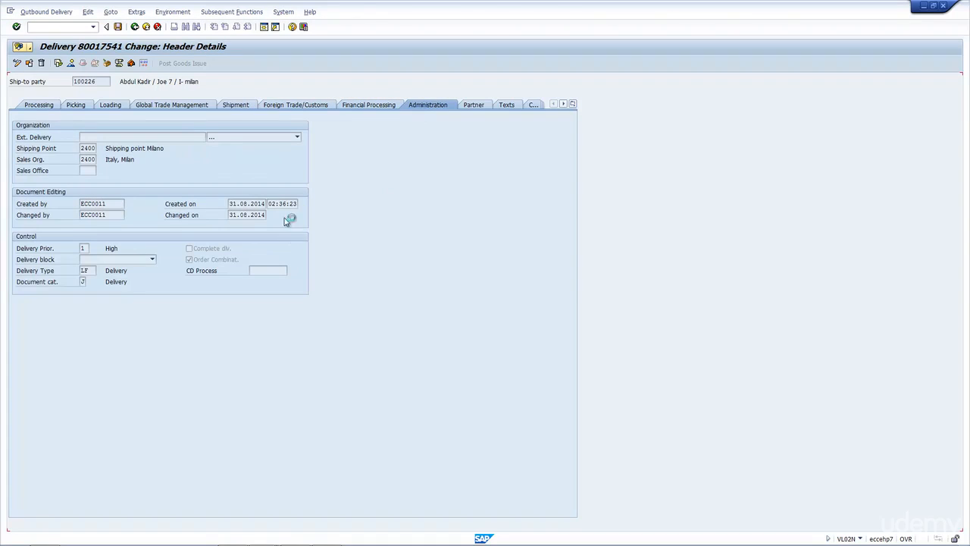
click(92, 271)
click(84, 282)
click(83, 249)
Step: Review the delivery header's partner functions, text types and pricing conditions
click(479, 105)
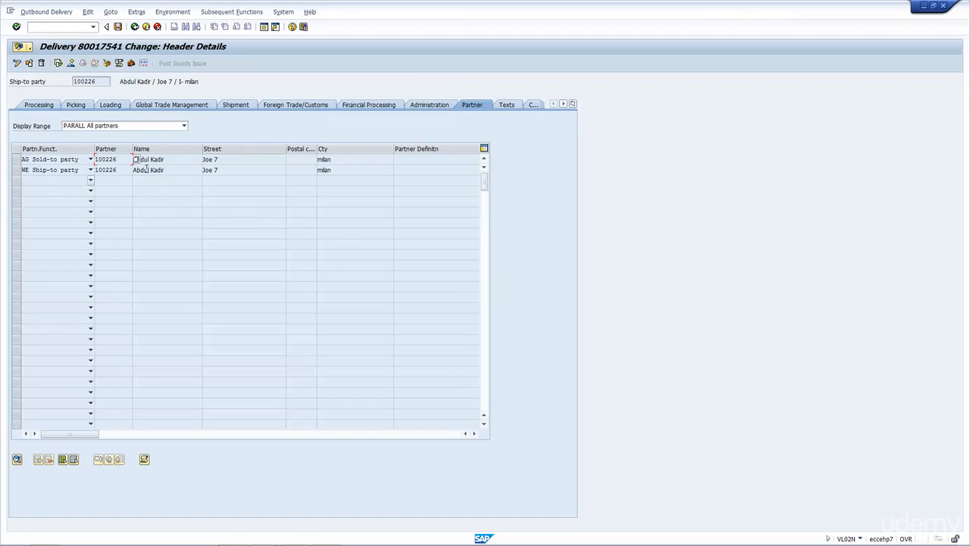
click(563, 104)
click(563, 104)
click(563, 104)
click(563, 103)
click(563, 104)
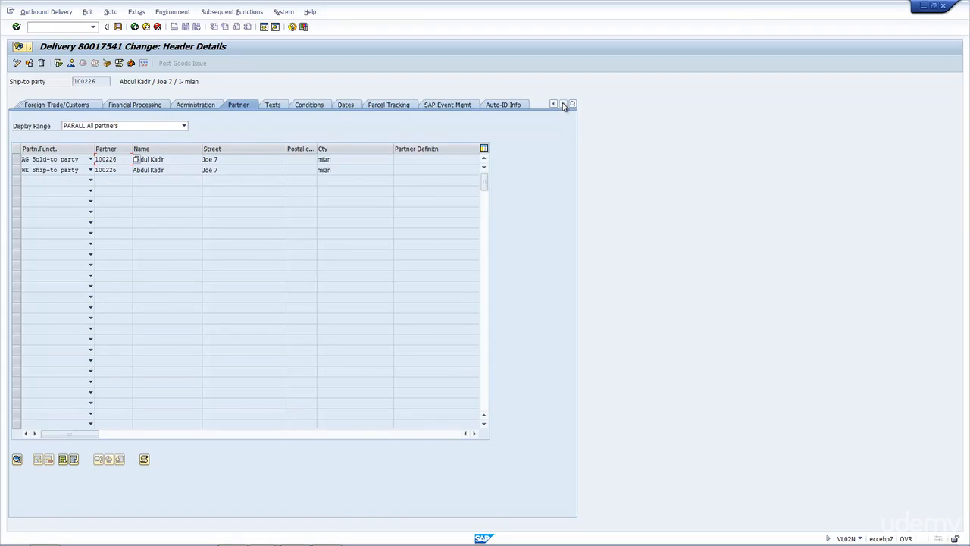
click(285, 107)
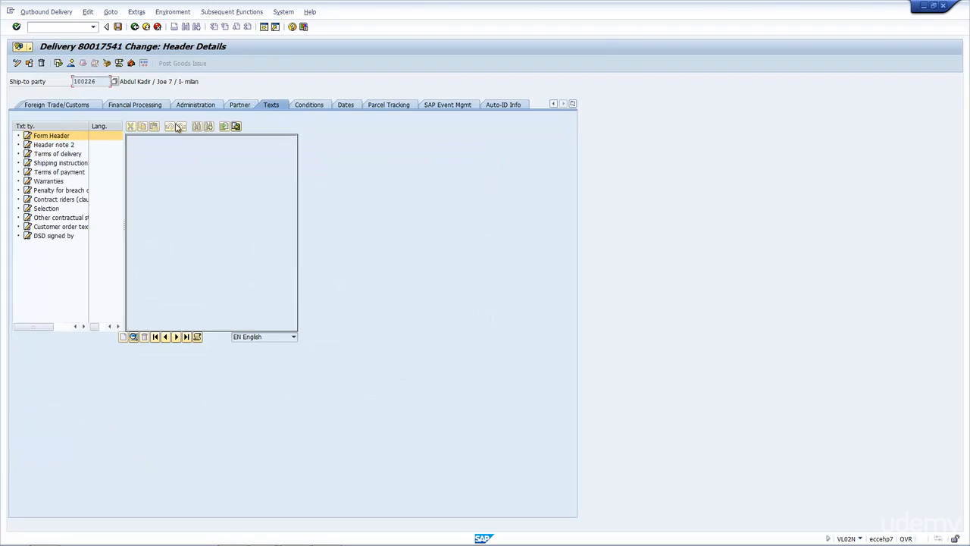
click(319, 106)
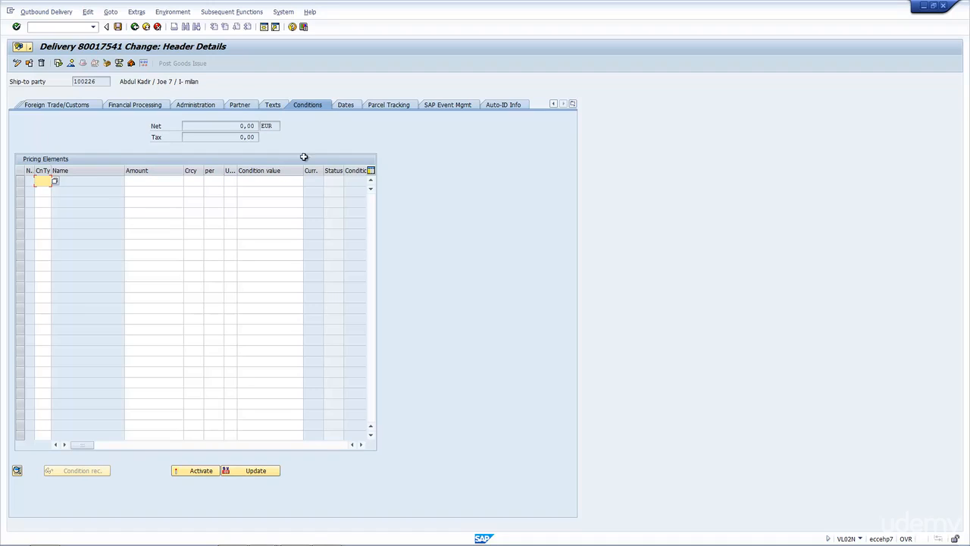
Step: Review the delivery header's dates and parcel tracking data, and return to the delivery overview
click(345, 105)
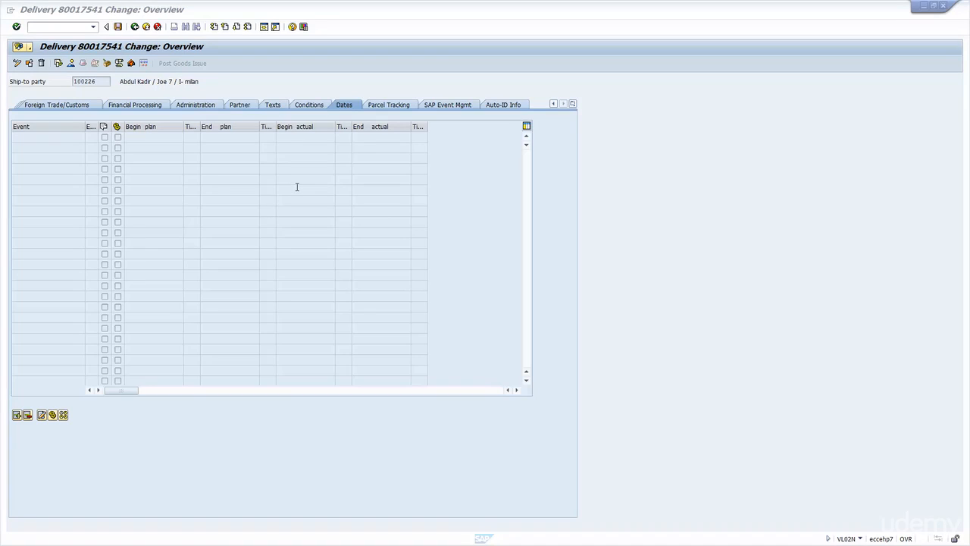
click(398, 110)
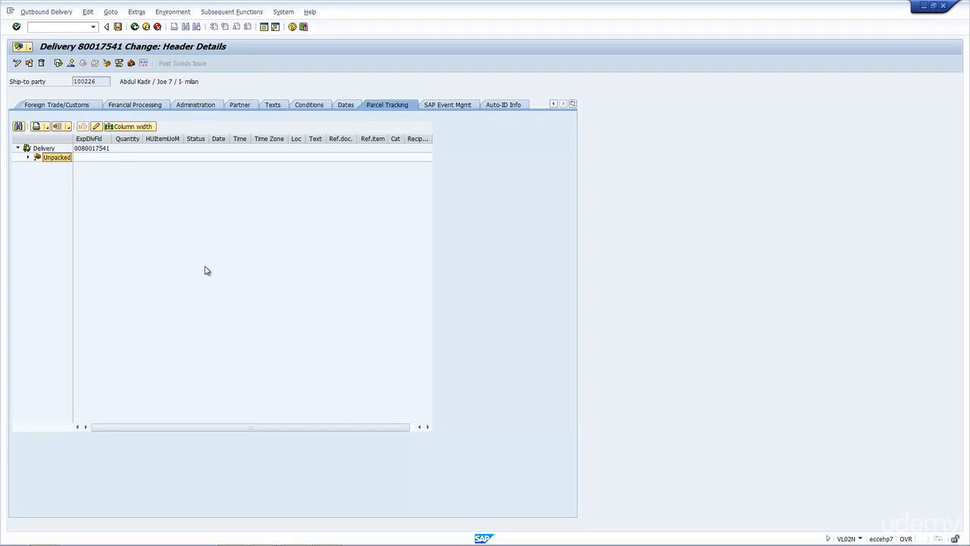
click(135, 28)
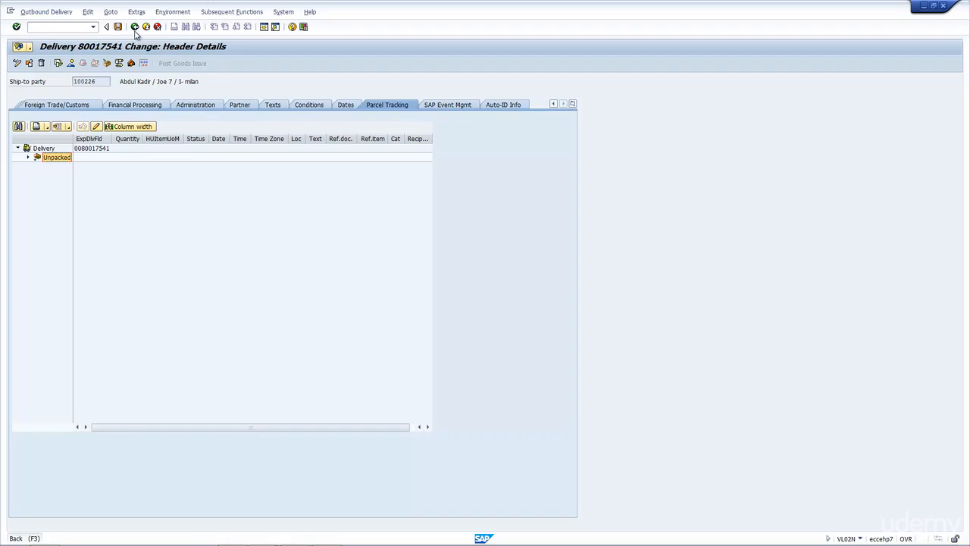
Step: Open the details of the delivery item for material 2870 and examine its processing status
drag(88, 193, 42, 189)
drag(353, 194, 341, 192)
click(144, 194)
double_click(70, 194)
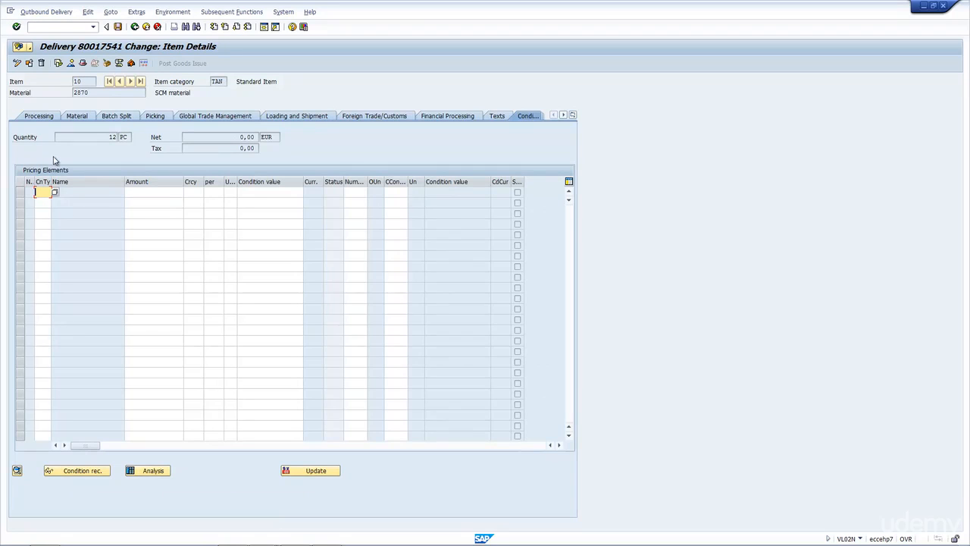
click(39, 117)
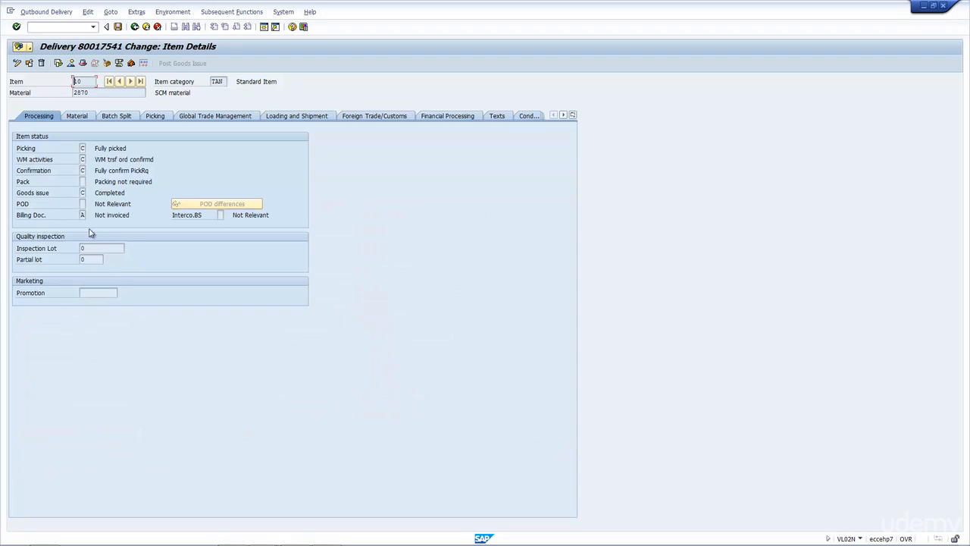
Step: Examine the item's material freight group, transportation group, loading group and batch, and check its batch split data
click(78, 118)
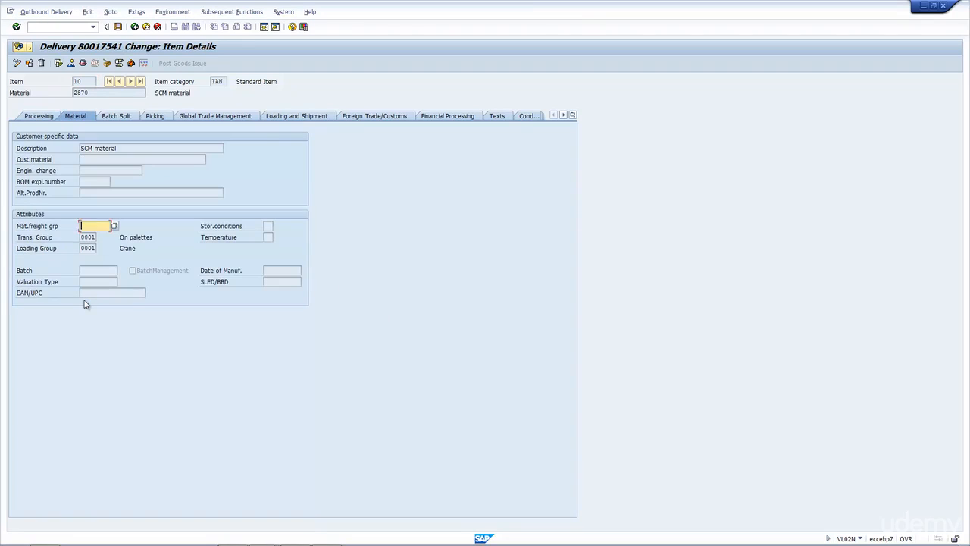
drag(82, 238, 96, 236)
click(90, 227)
click(82, 238)
click(81, 248)
click(106, 271)
click(123, 117)
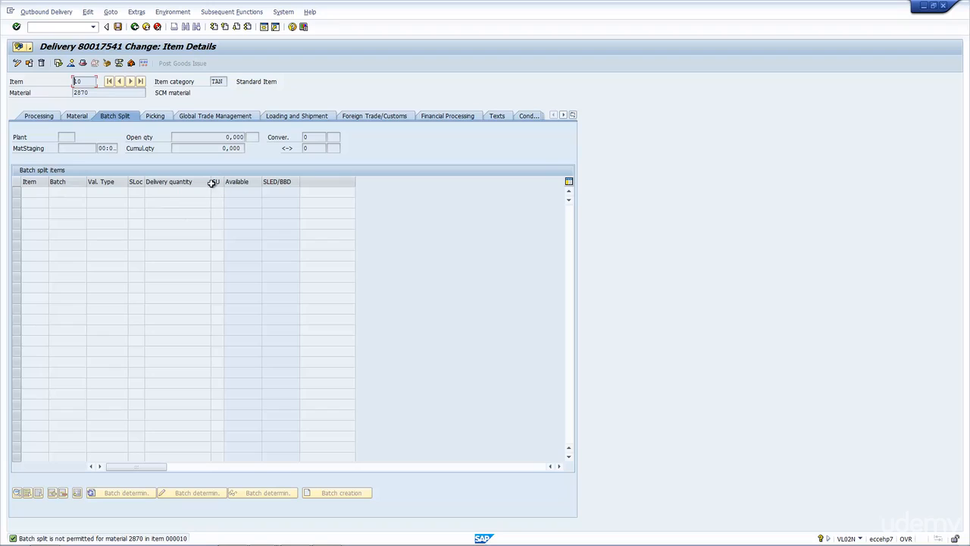
Step: Examine the item's picking data: pick quantity, material availability date, warehouse number, storage bin and storage type
click(155, 116)
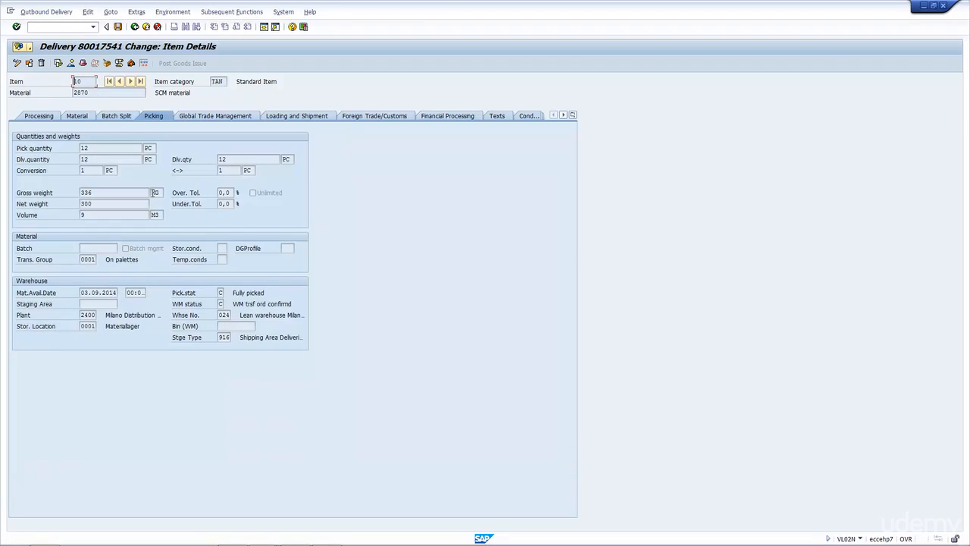
double_click(93, 149)
drag(80, 292, 117, 293)
click(223, 315)
drag(222, 315, 230, 338)
click(242, 326)
Step: Review the item's loading and shipment, foreign trade/customs and financial processing data
click(286, 117)
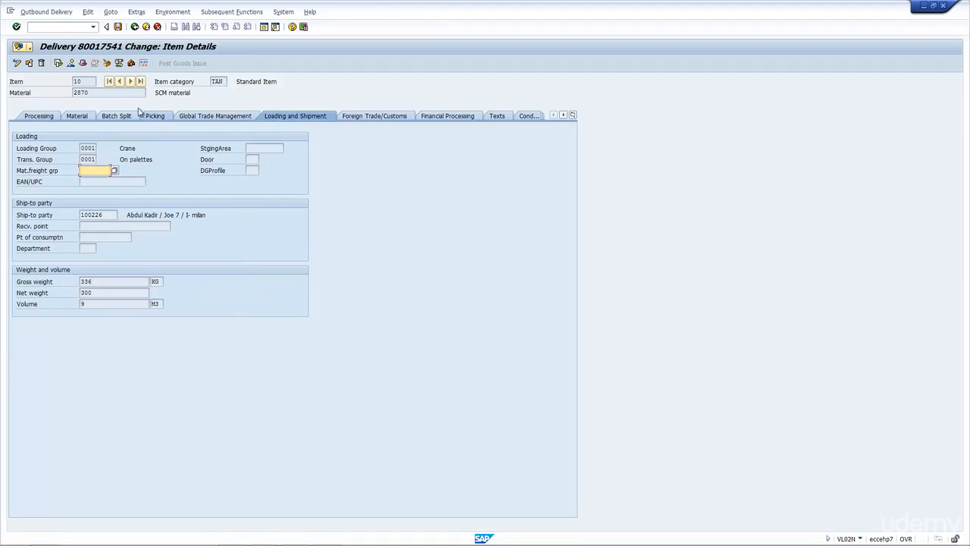
click(372, 117)
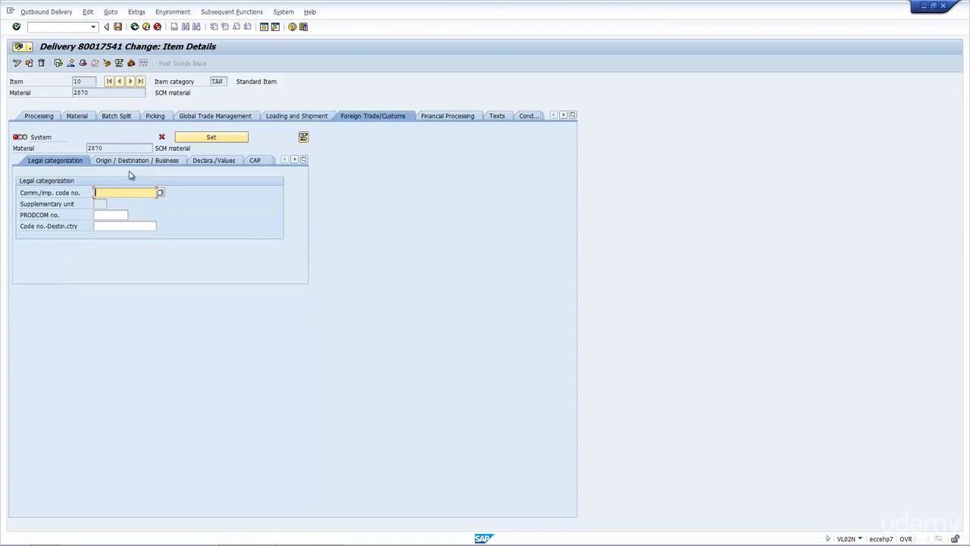
click(459, 118)
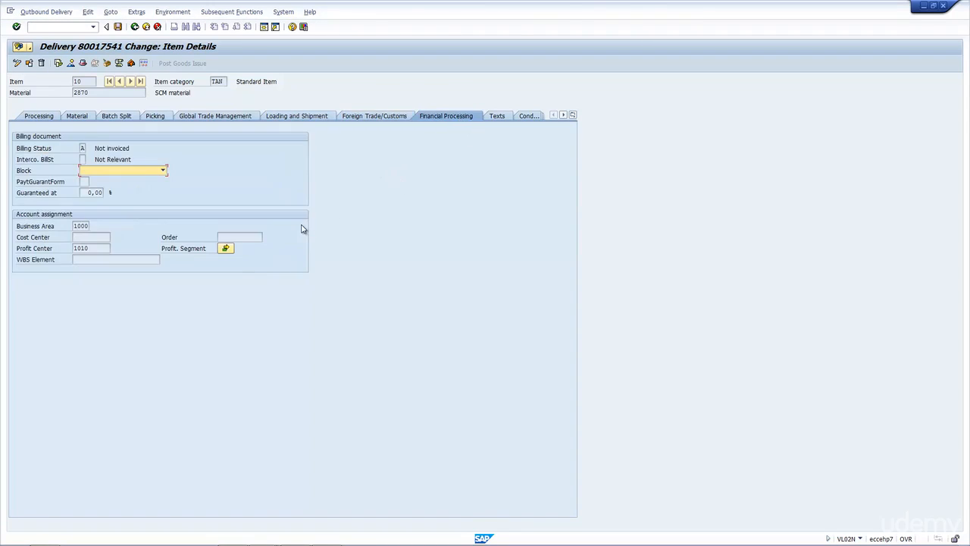
Step: Examine the item's predecessor order data and the movement type in its administration data
click(564, 115)
click(564, 115)
click(564, 115)
click(564, 115)
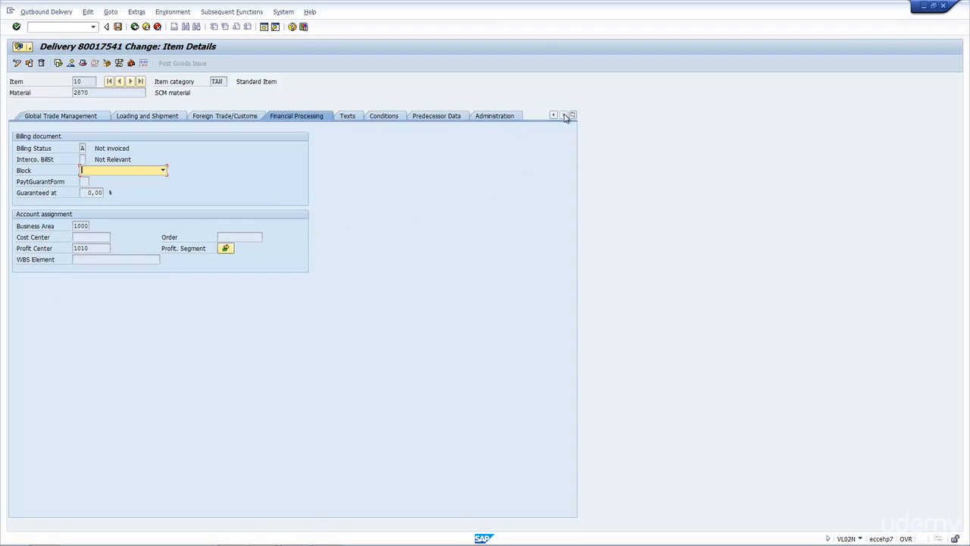
click(419, 117)
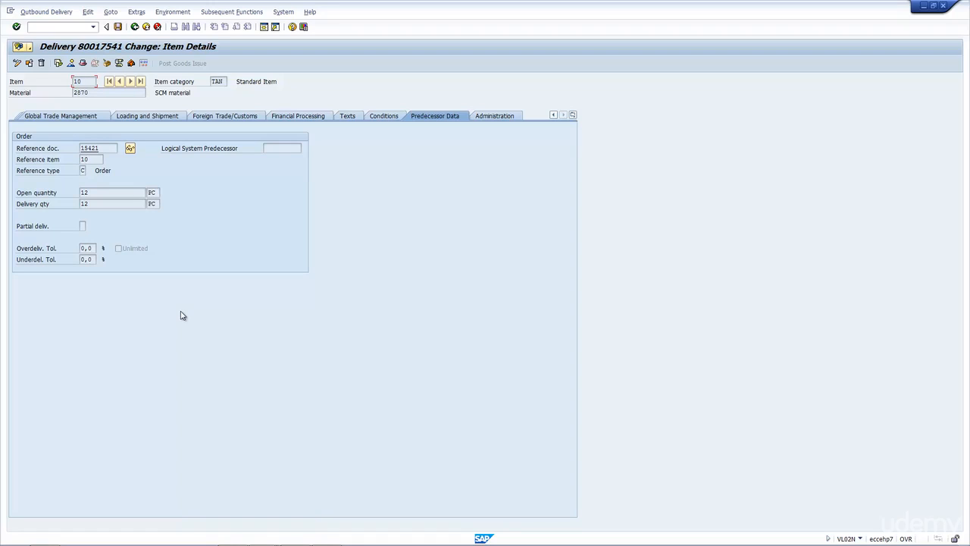
click(513, 116)
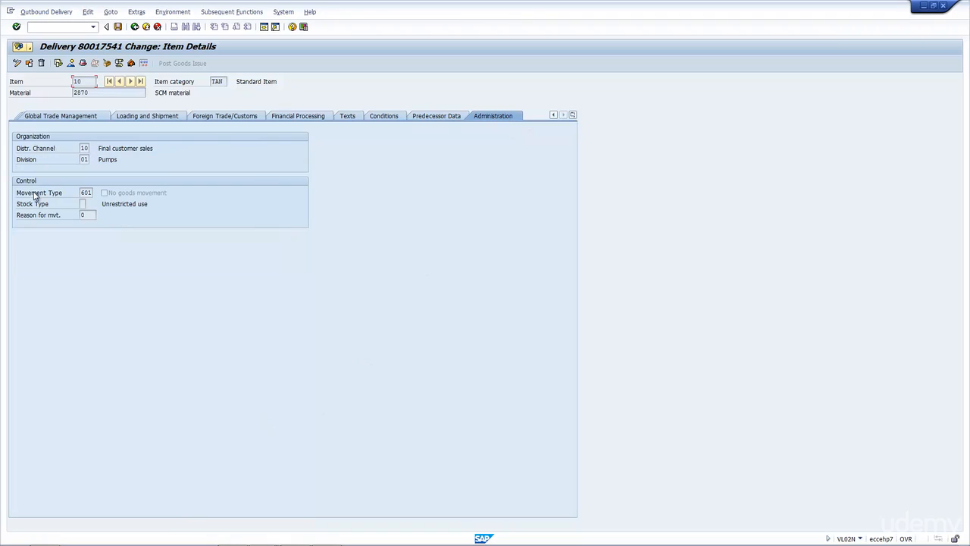
double_click(81, 192)
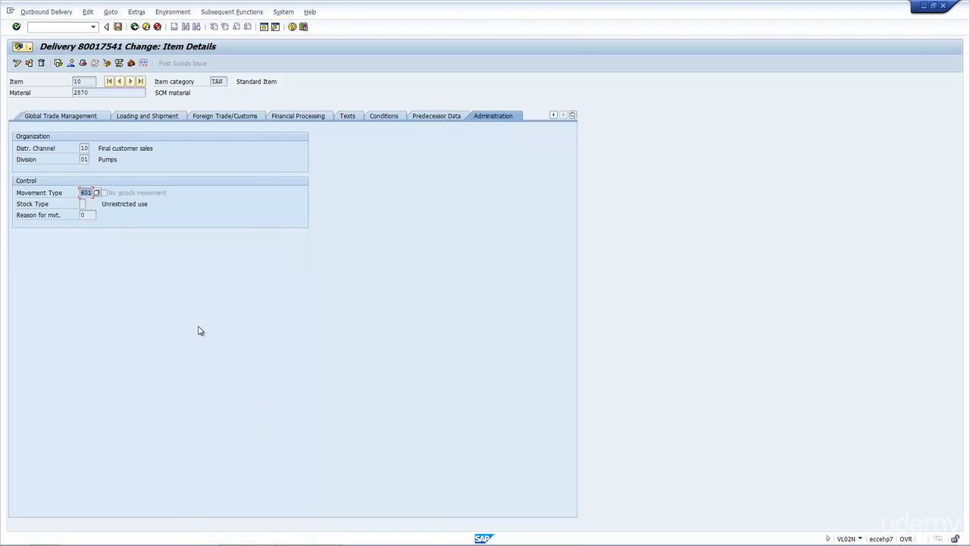